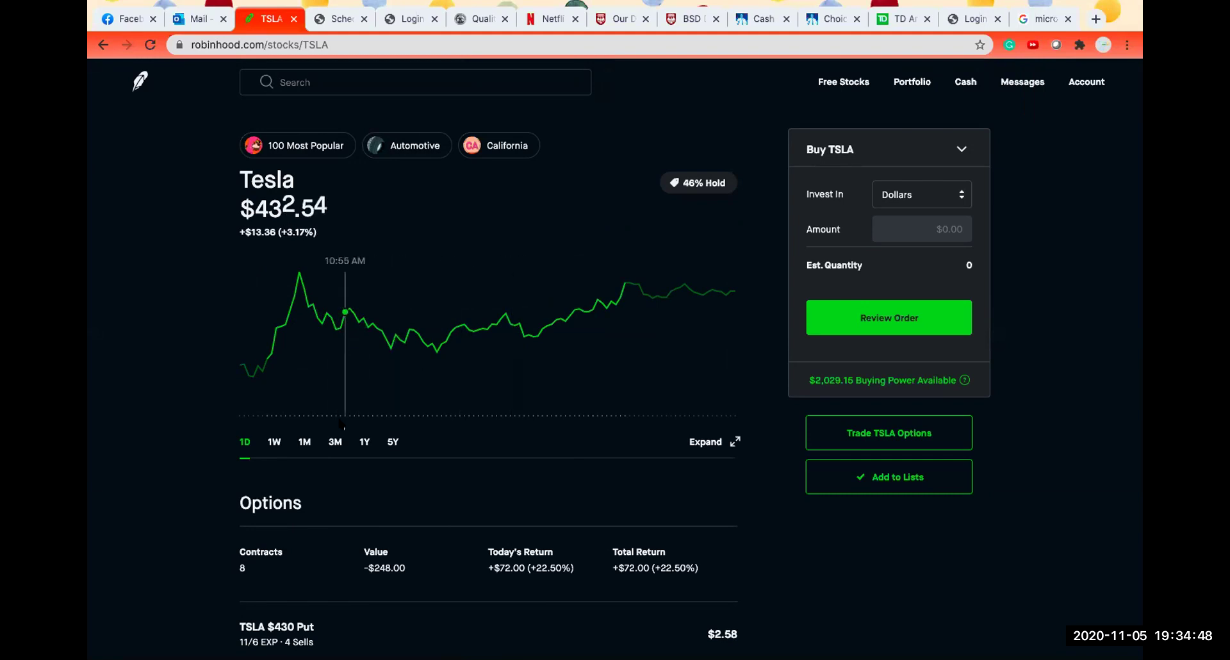
# Examine Tesla's expanded price chart over different times and the TSLA put positions held on the stock page
pyautogui.click(713, 441)
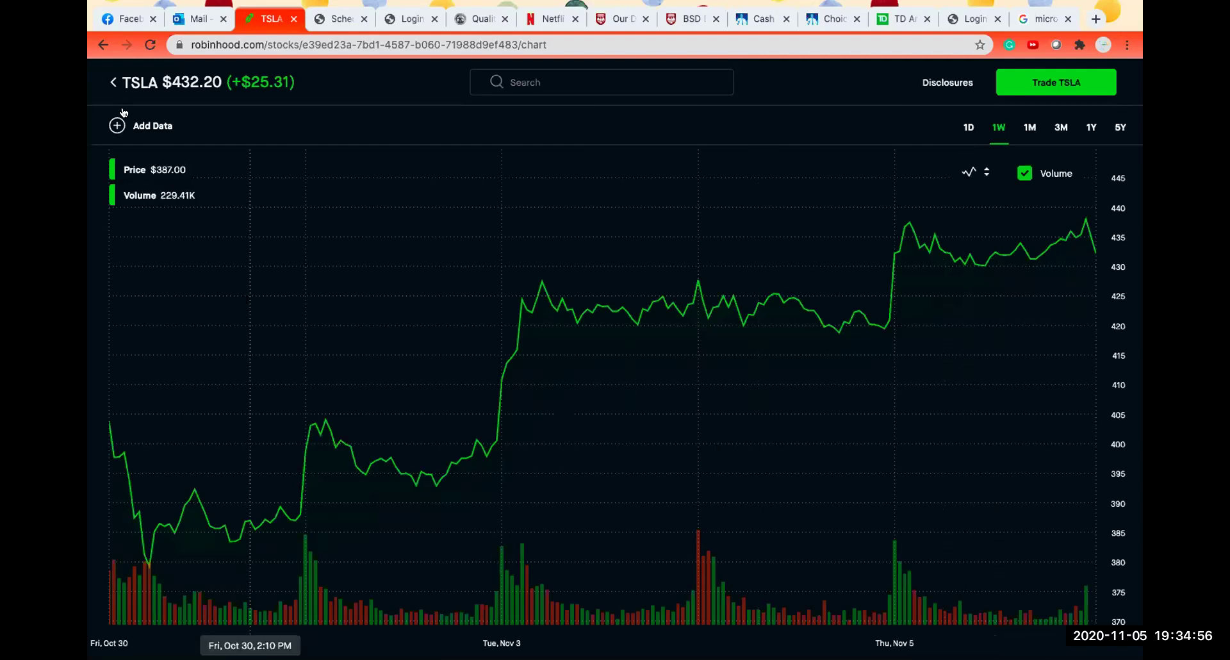
pyautogui.click(113, 82)
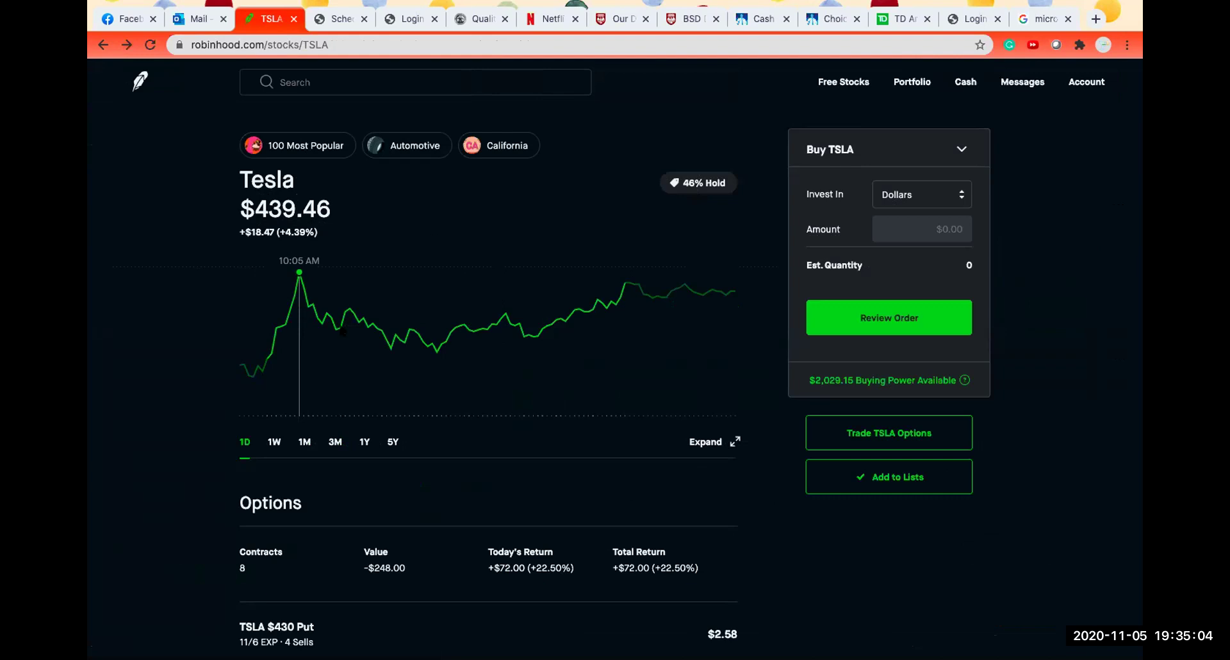
pyautogui.scroll(-2, 423, 521)
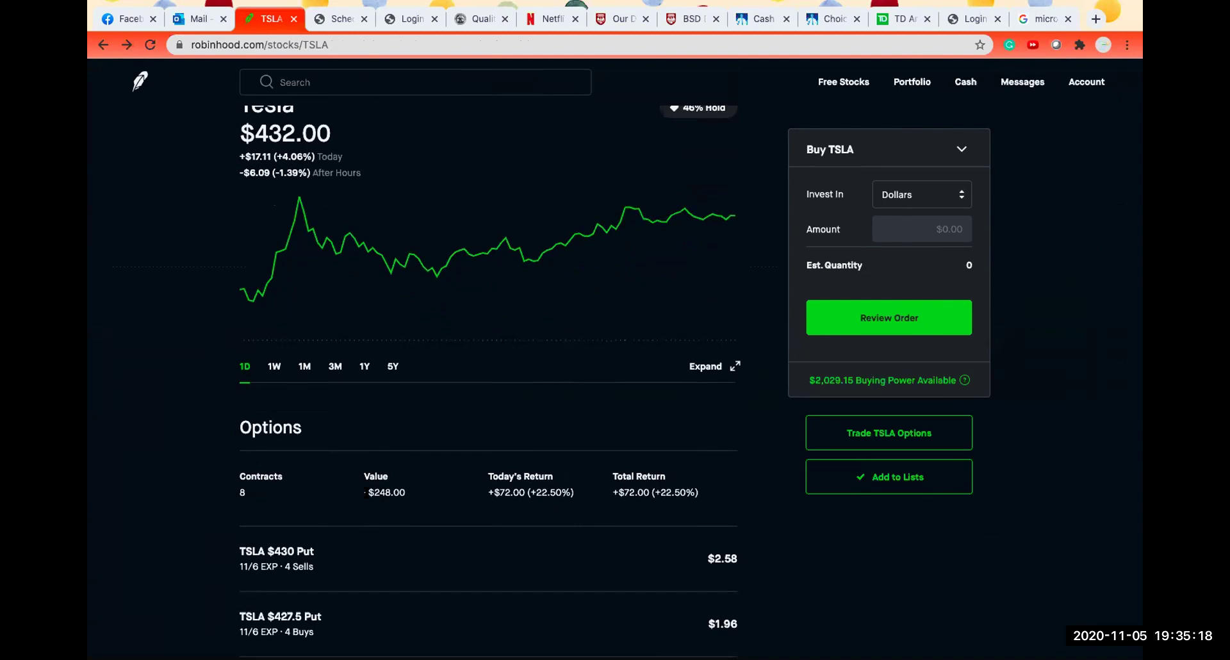
pyautogui.scroll(-2, 444, 591)
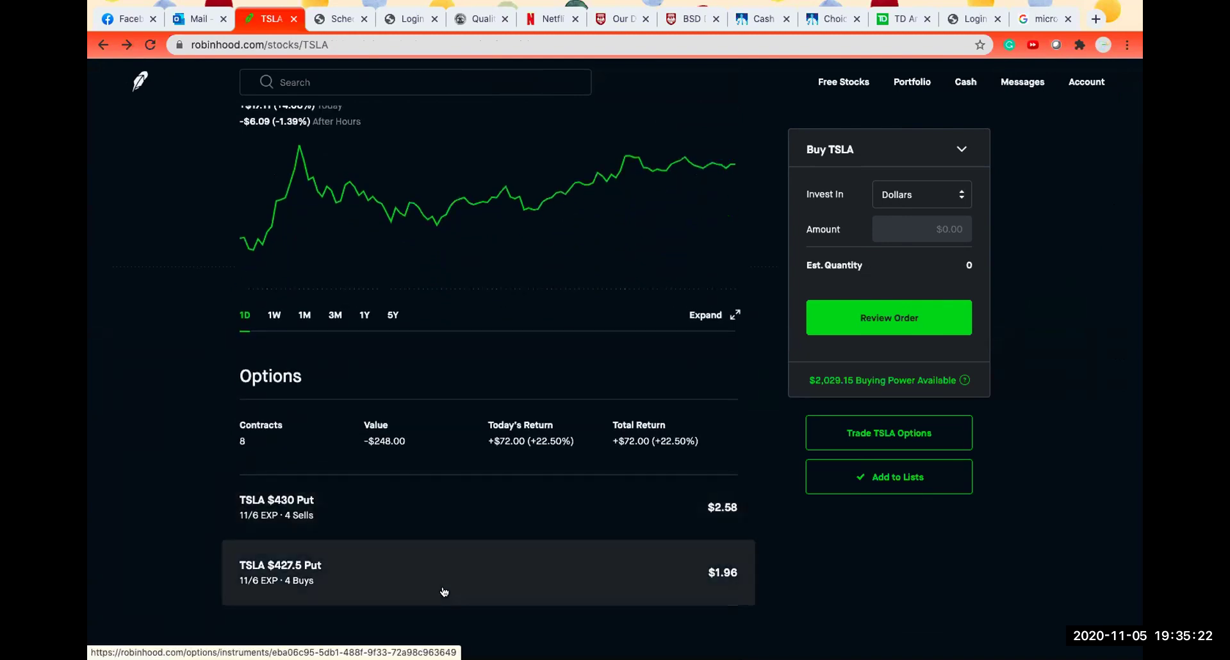
pyautogui.scroll(-4, 444, 591)
pyautogui.scroll(4, 440, 583)
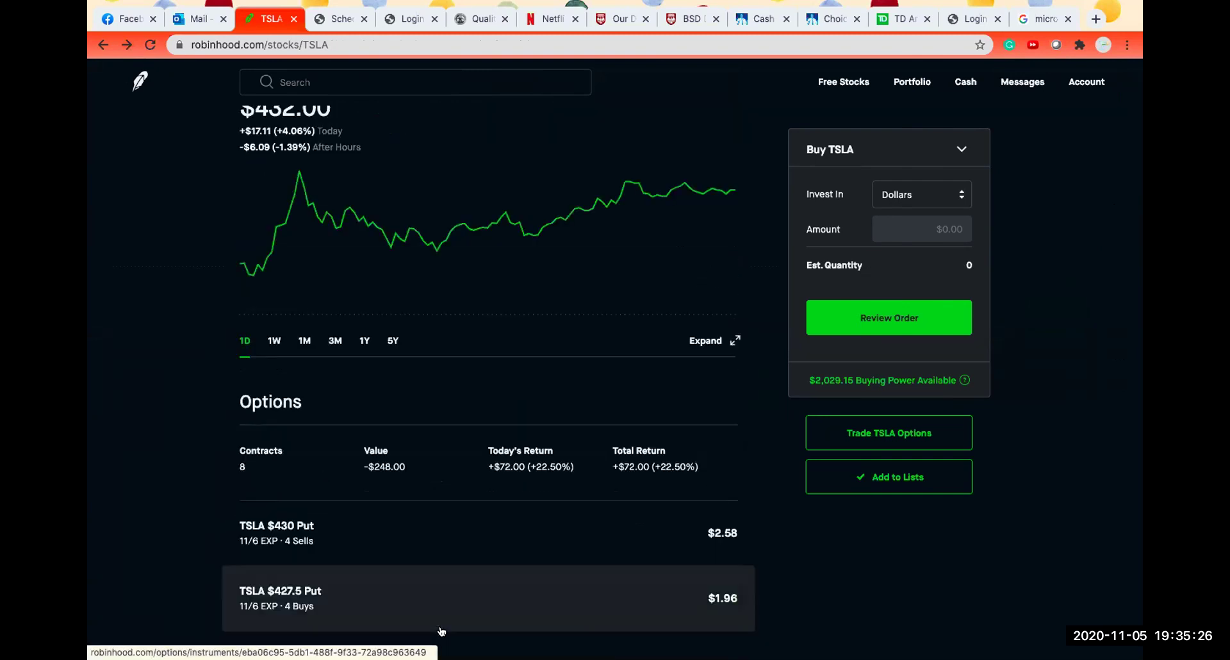
pyautogui.scroll(-3, 441, 632)
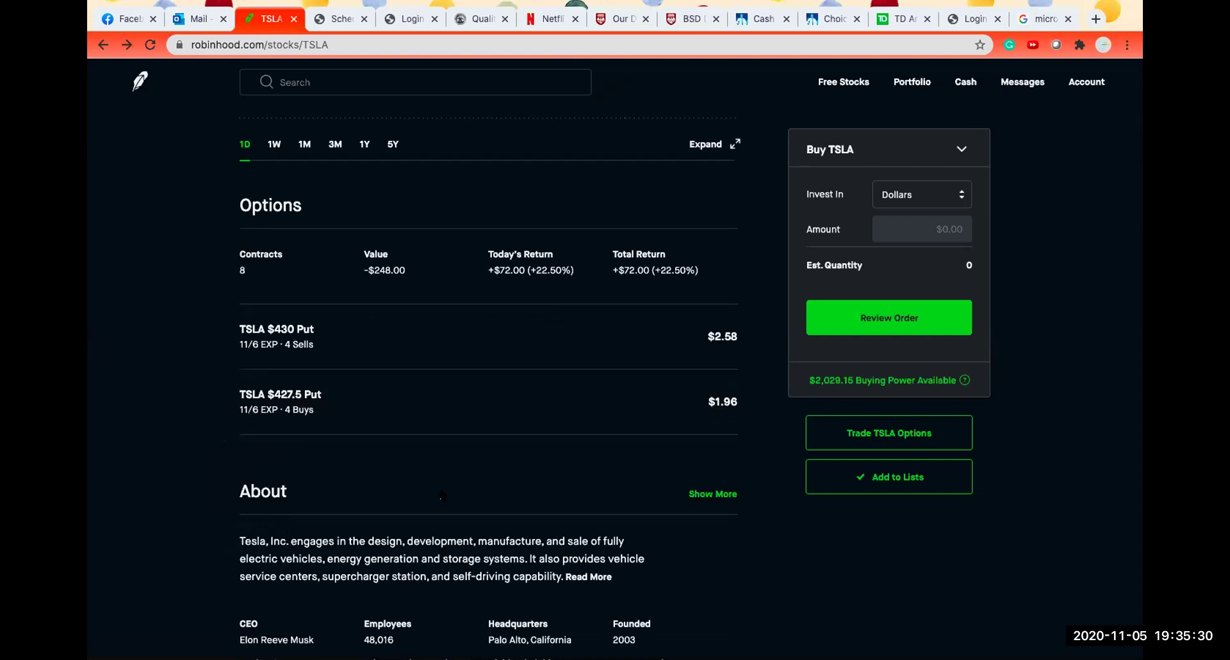
pyautogui.scroll(1, 441, 495)
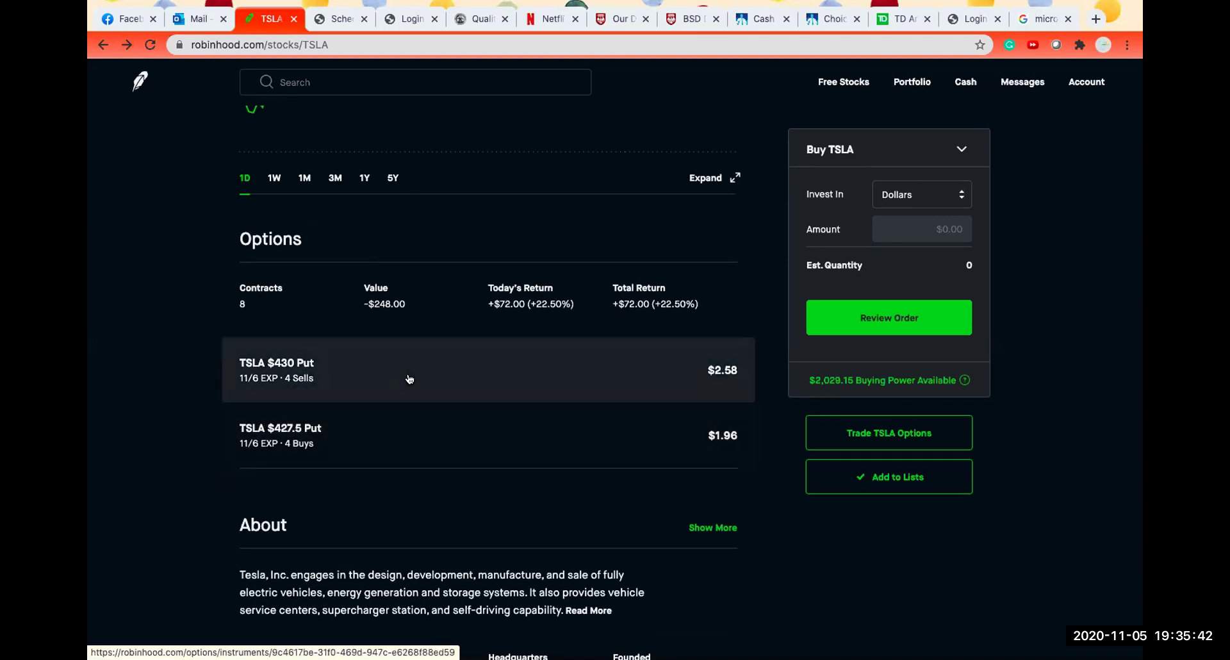
pyautogui.scroll(-4, 410, 380)
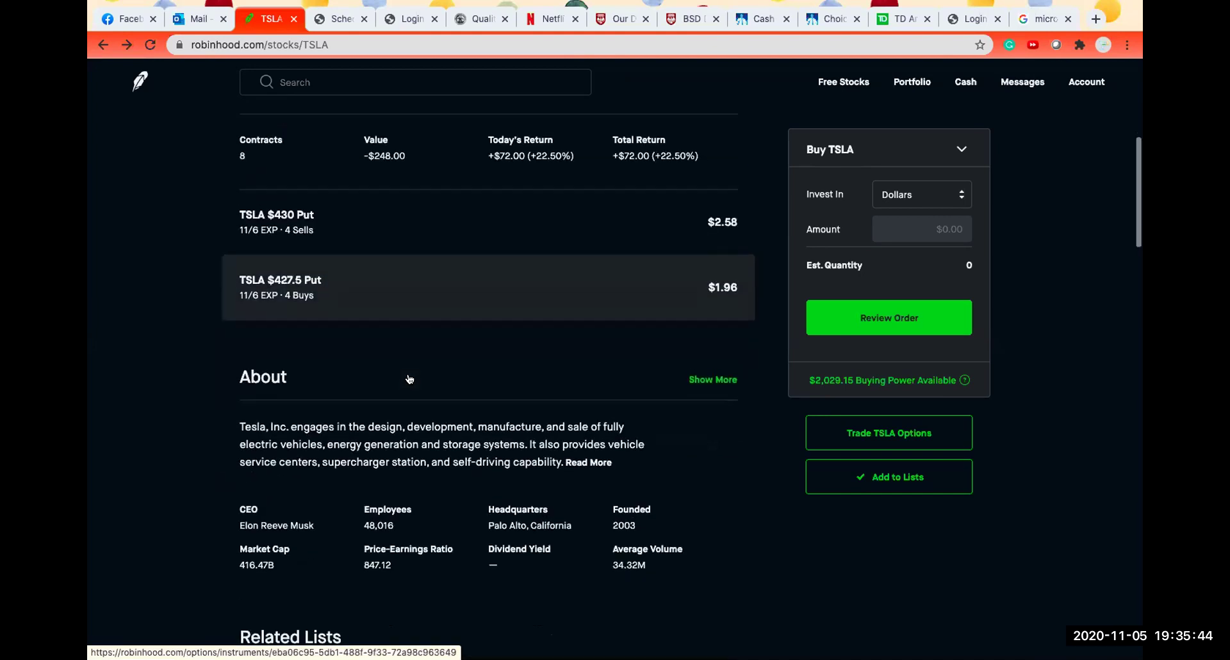
pyautogui.scroll(10, 410, 379)
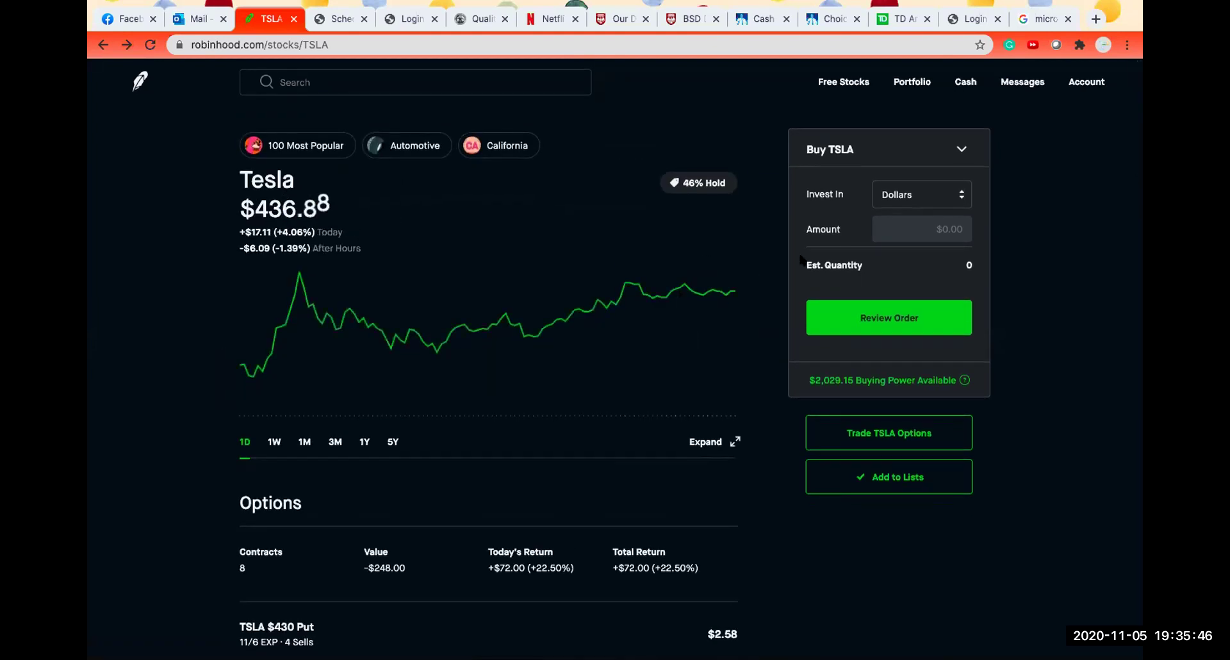
# Open the TSLA options chain and show the calls expiring November 13
pyautogui.click(894, 435)
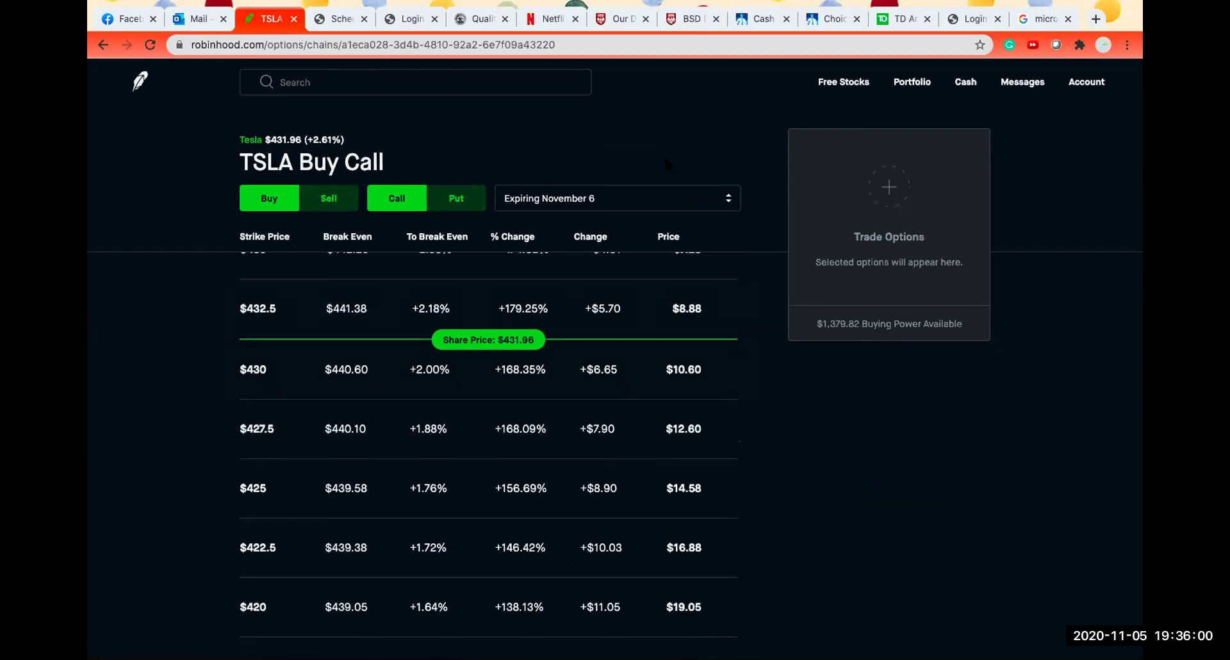
pyautogui.click(671, 194)
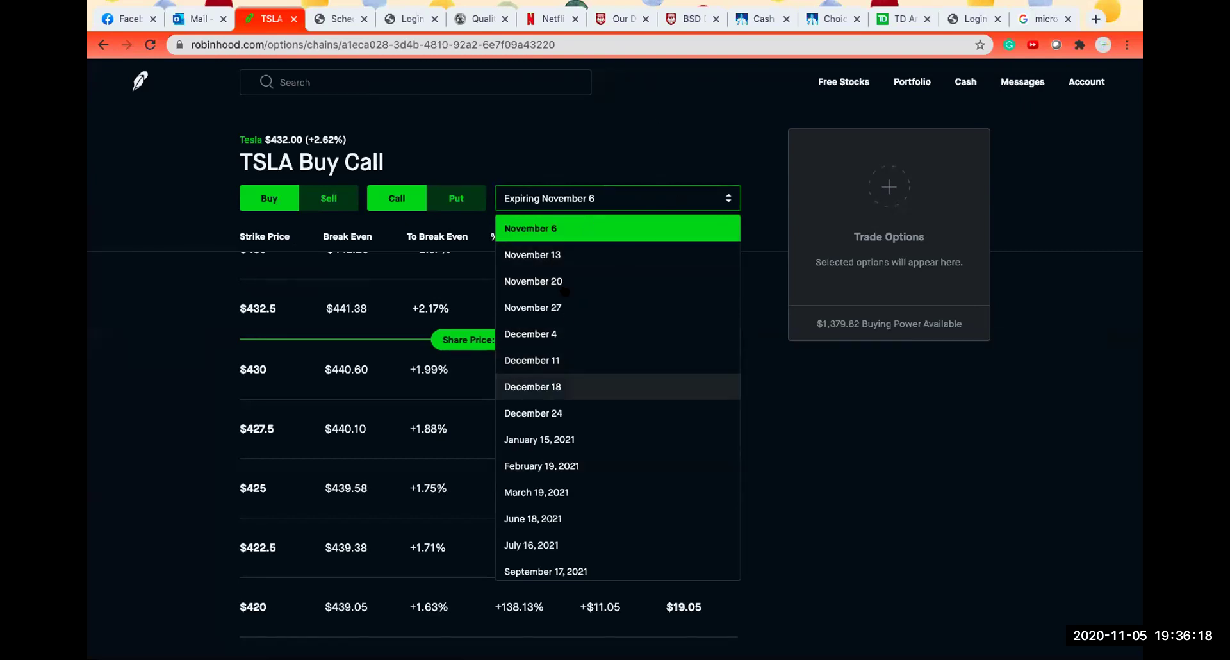
pyautogui.click(556, 263)
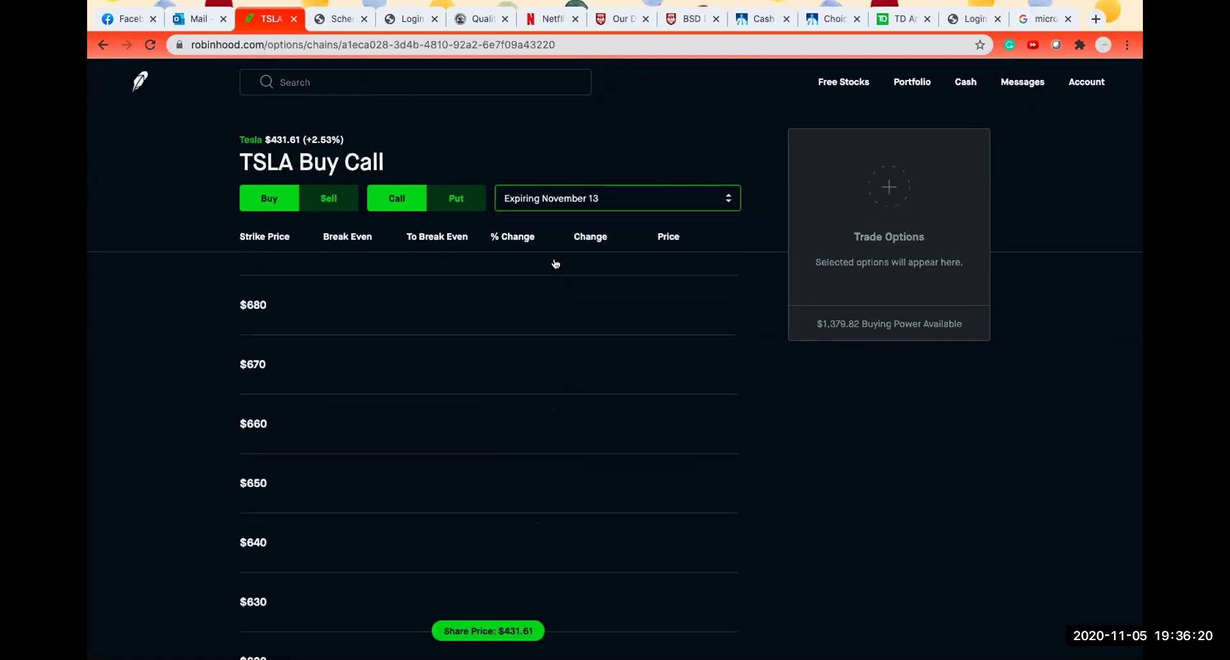
# Search for "amz", open the Amazon stock page and bring up its AMZN options chain
pyautogui.click(350, 86)
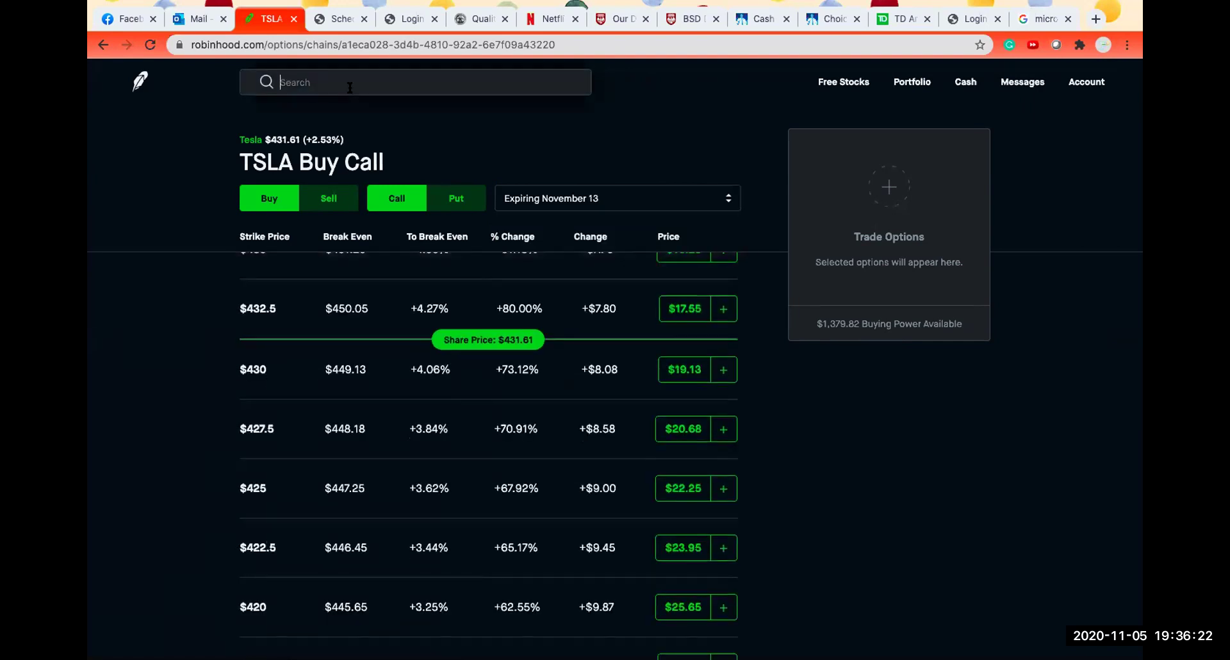
pyautogui.write('amz')
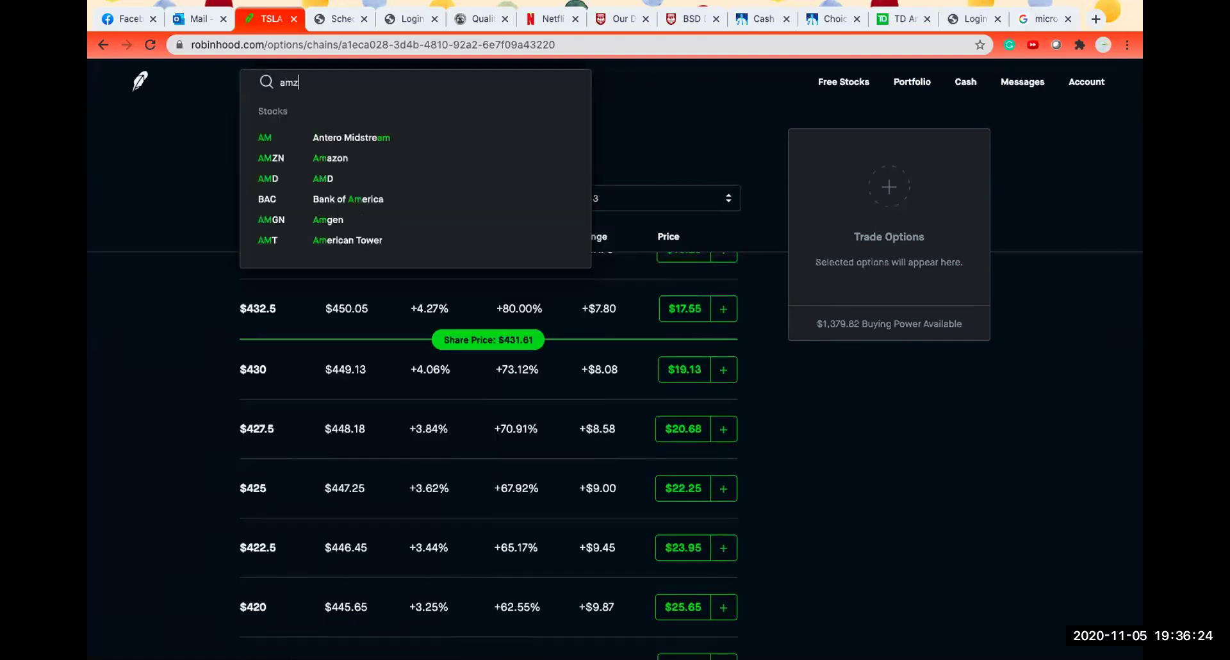
pyautogui.click(327, 132)
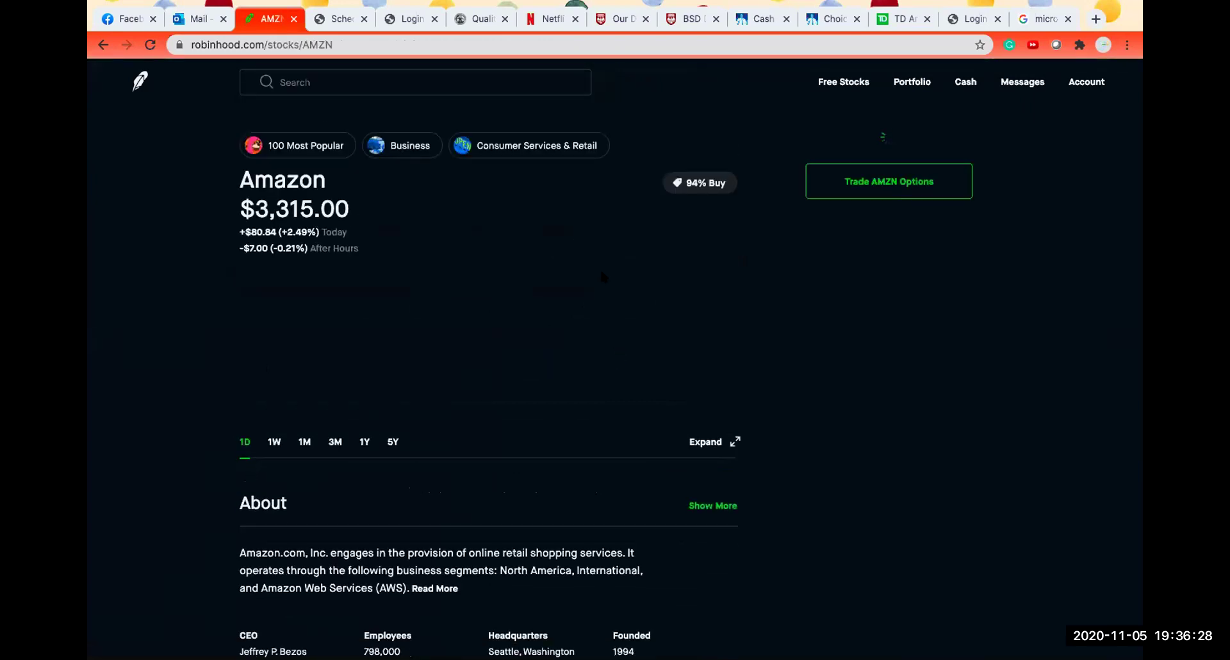
pyautogui.click(879, 436)
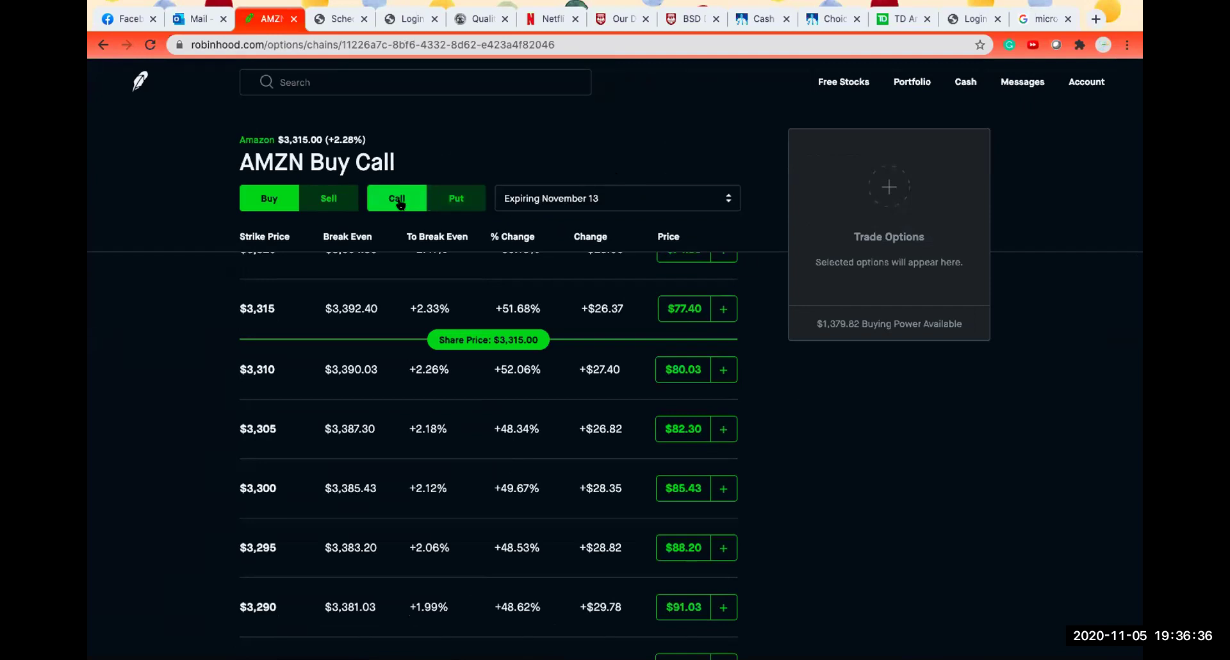
# Switch the AMZN options chain to selling puts, comparing it with the buy view
pyautogui.click(463, 198)
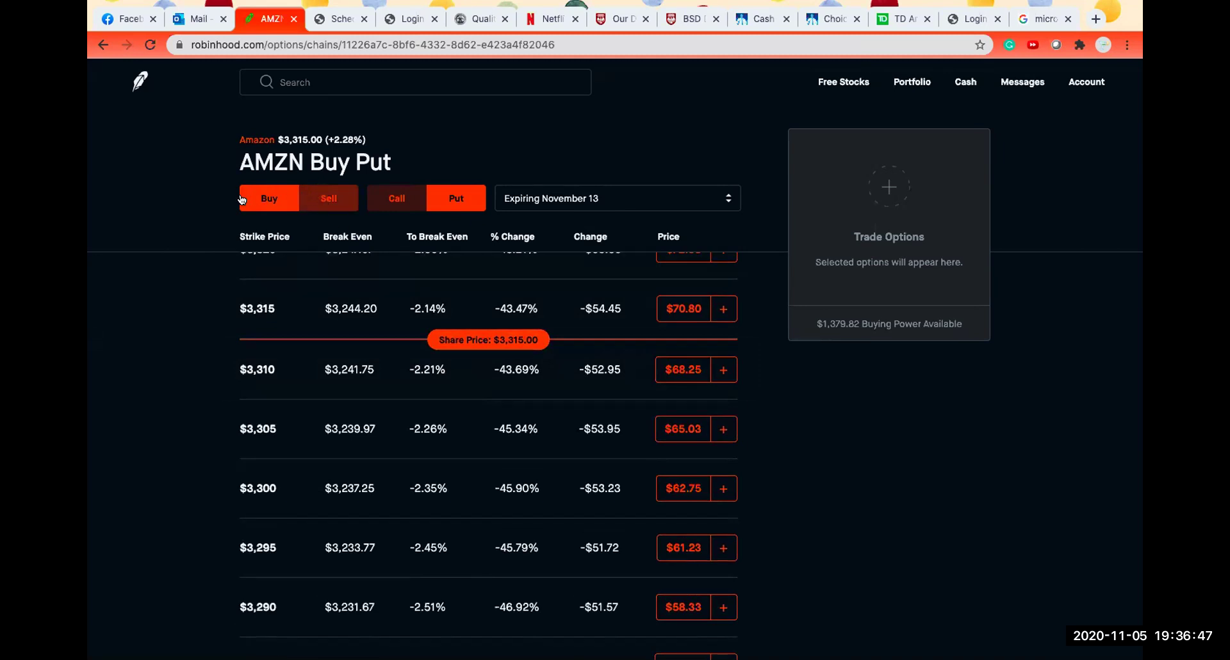
pyautogui.click(318, 202)
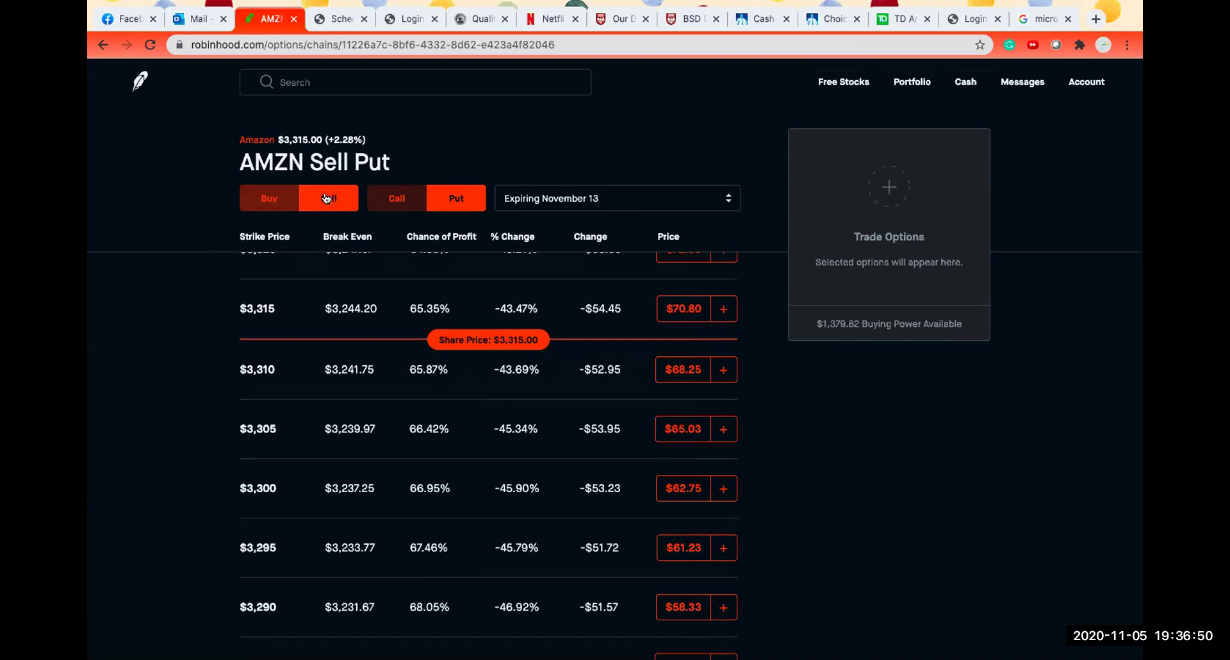
pyautogui.click(278, 200)
pyautogui.click(319, 201)
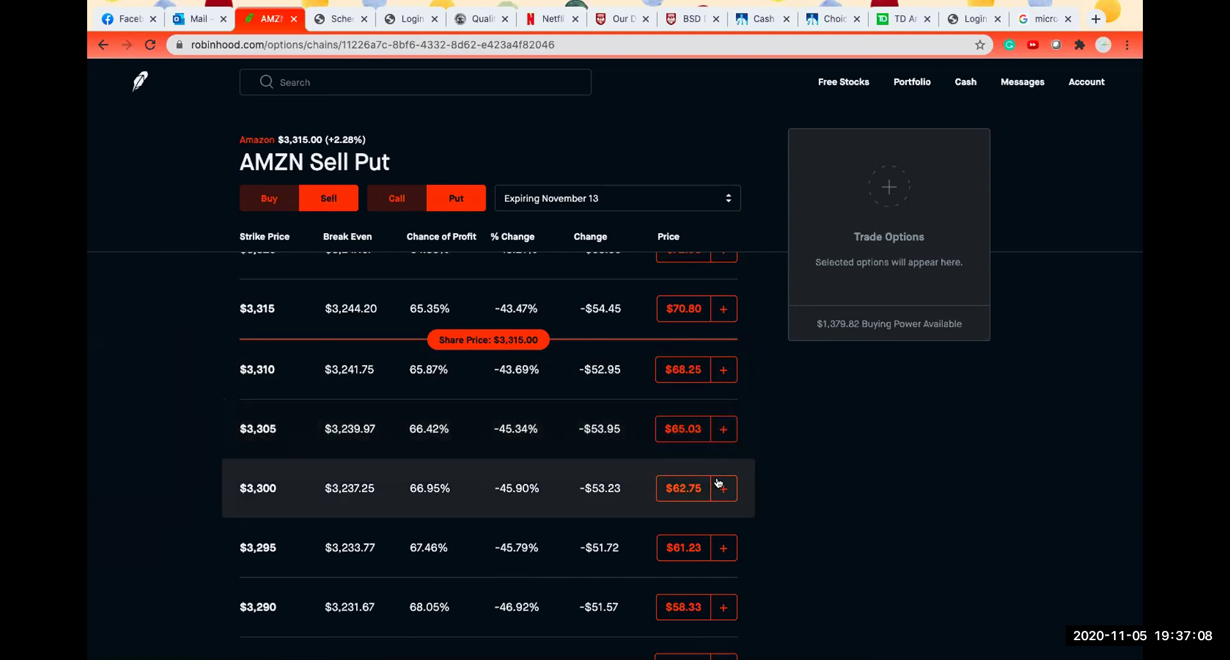
# Add the $3,100 AMZN put expiring November 13 to the order as the sell leg
pyautogui.scroll(-2, 725, 528)
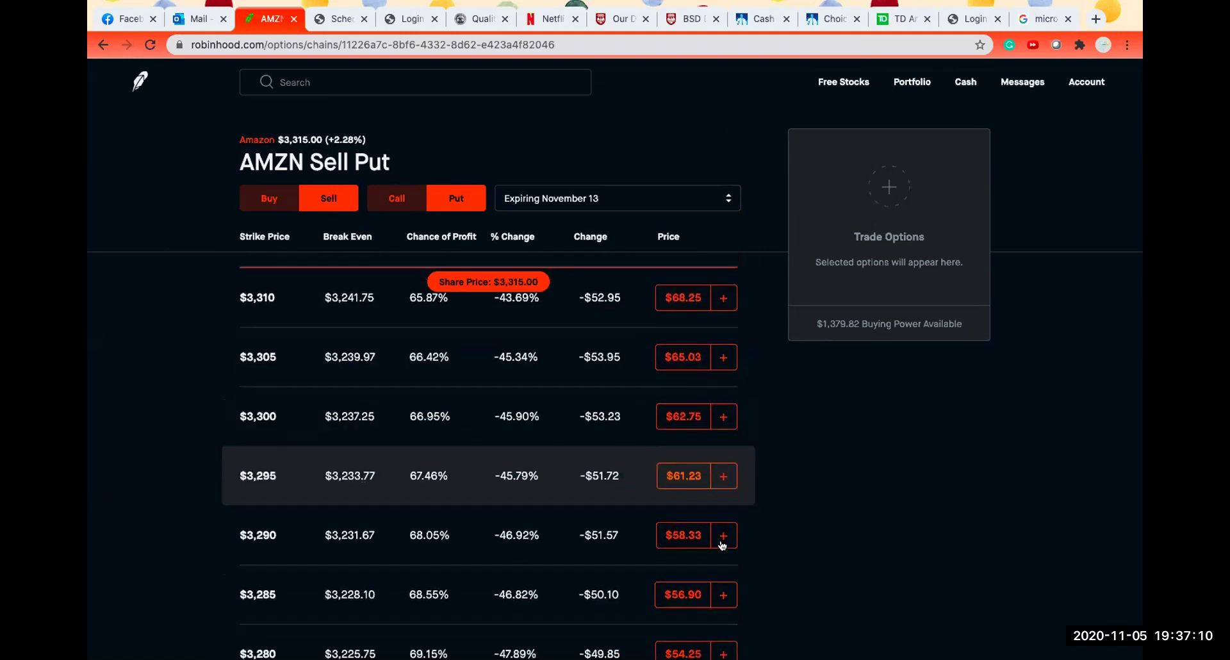
pyautogui.scroll(-7, 595, 537)
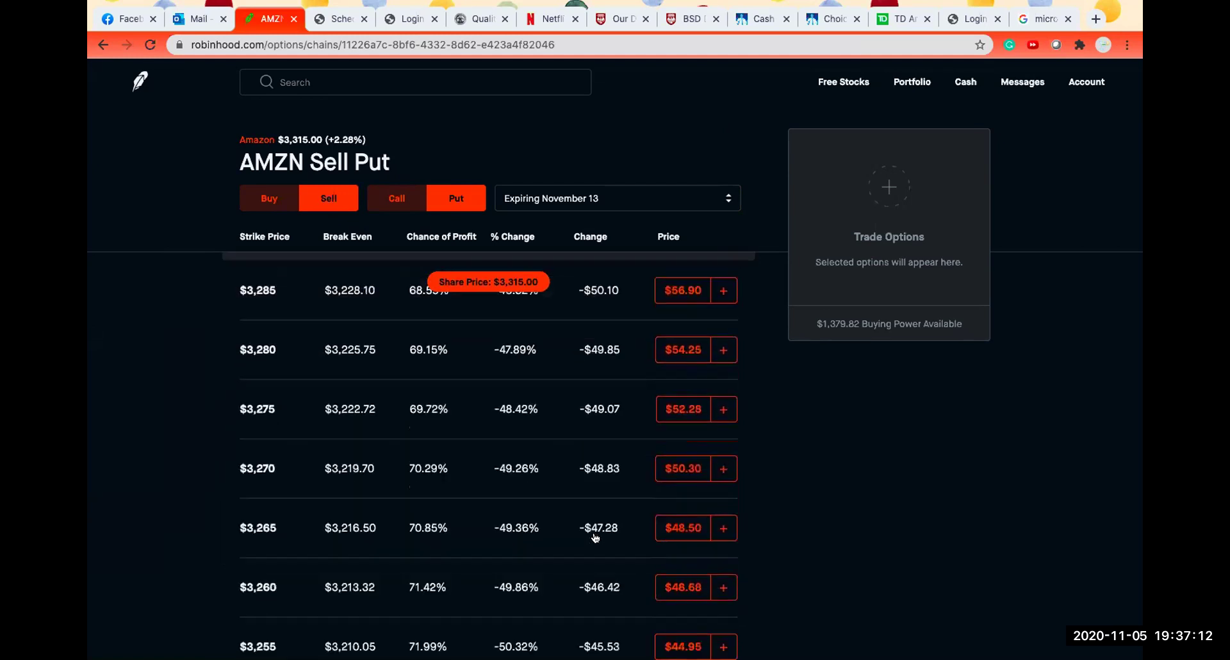
pyautogui.scroll(-4, 595, 536)
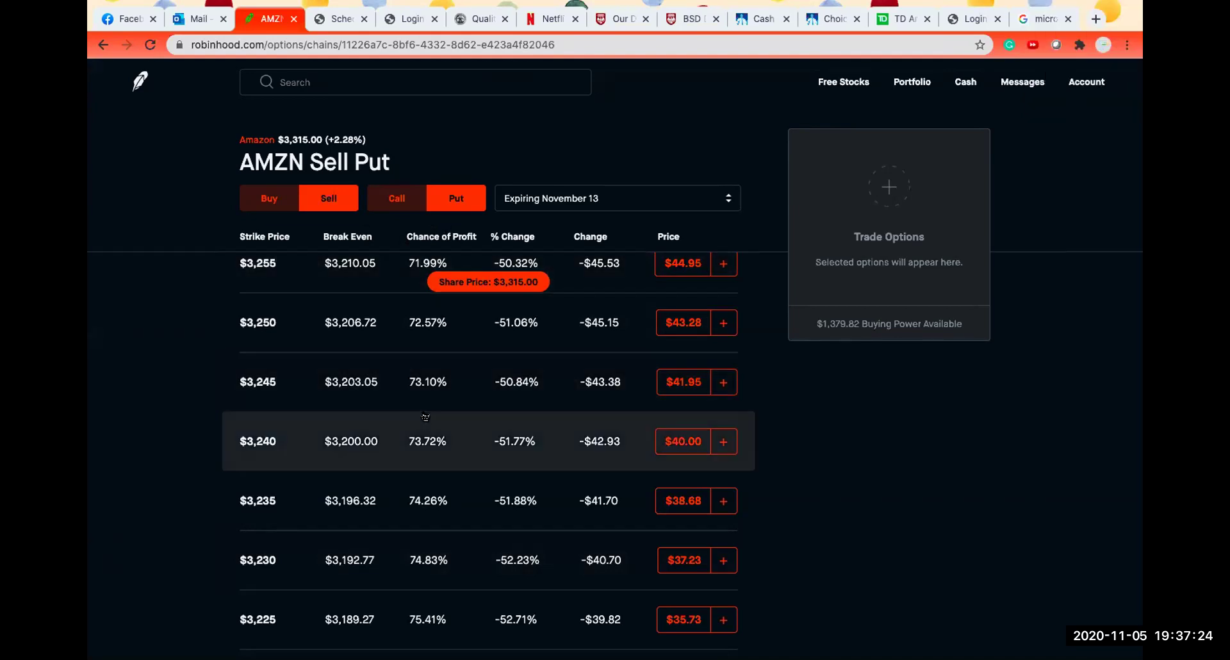
pyautogui.scroll(-5, 425, 417)
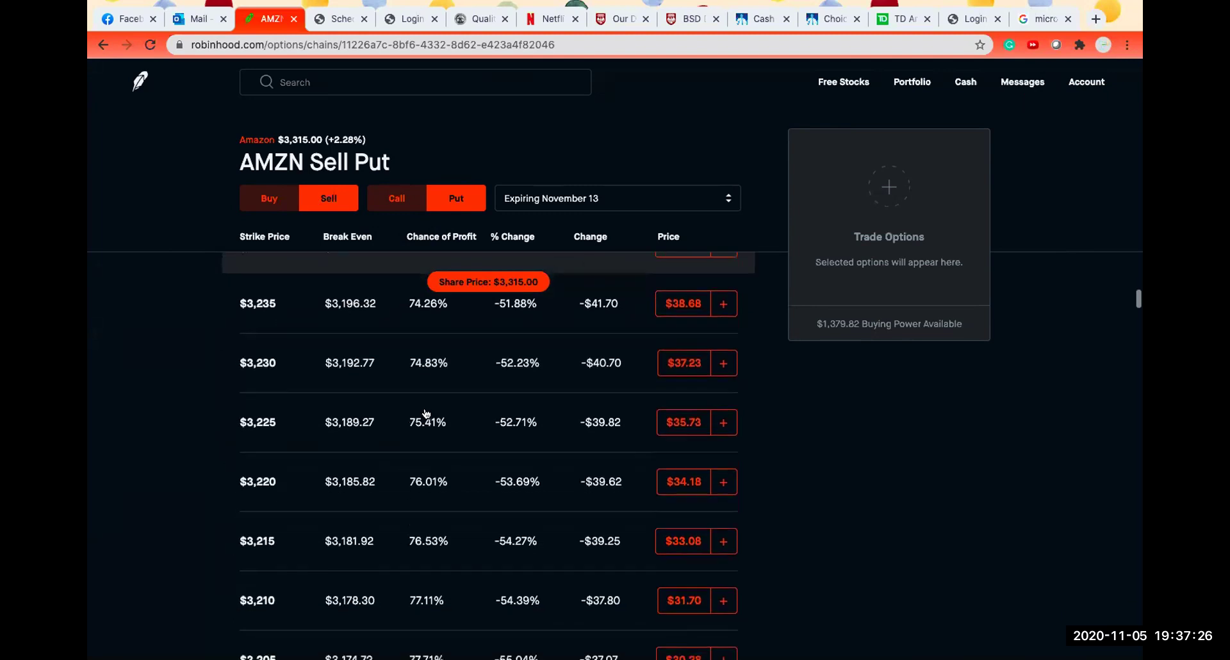
pyautogui.scroll(-2, 403, 586)
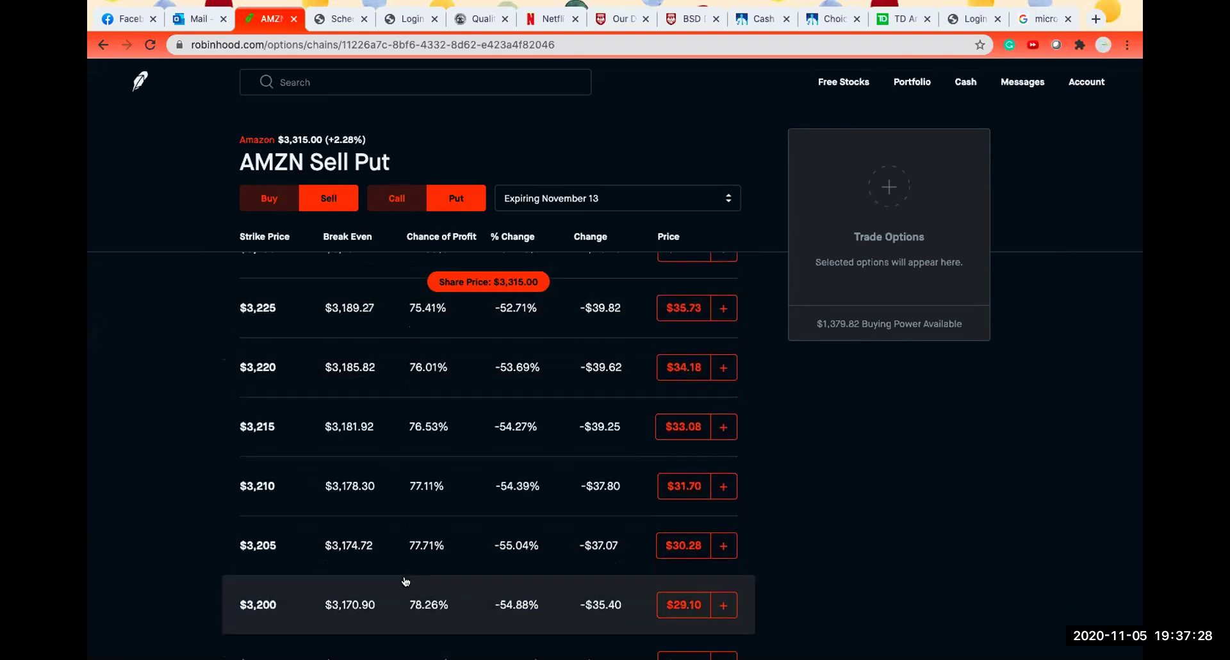
pyautogui.scroll(-9, 405, 581)
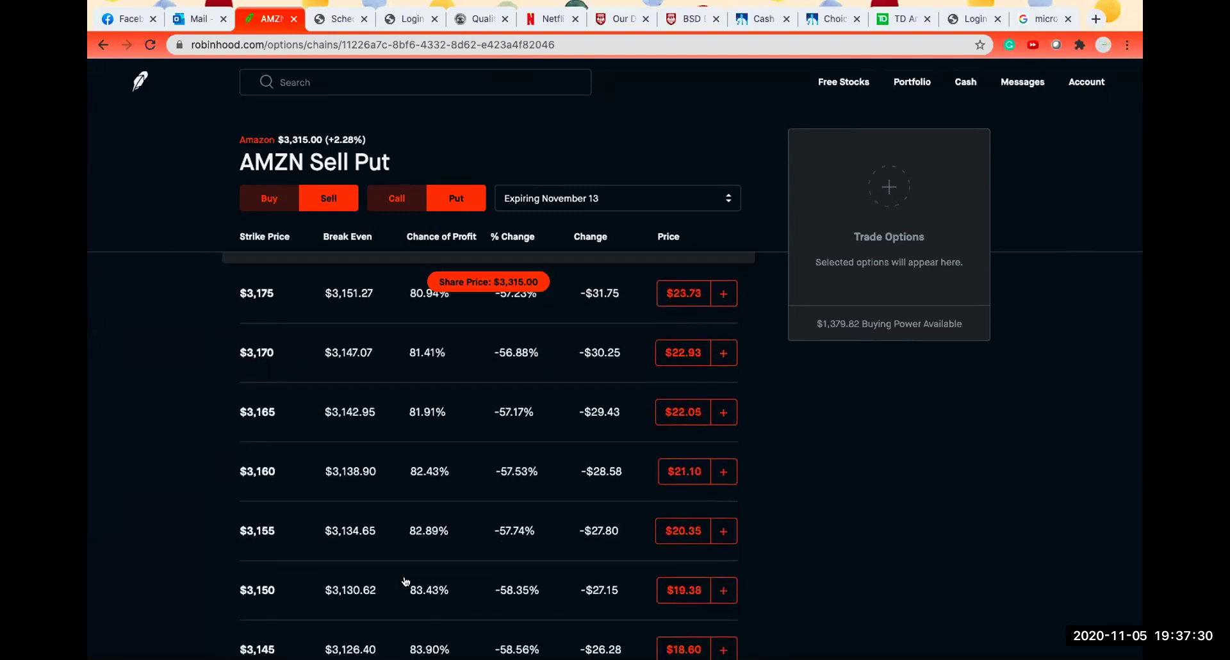
pyautogui.scroll(-2, 416, 567)
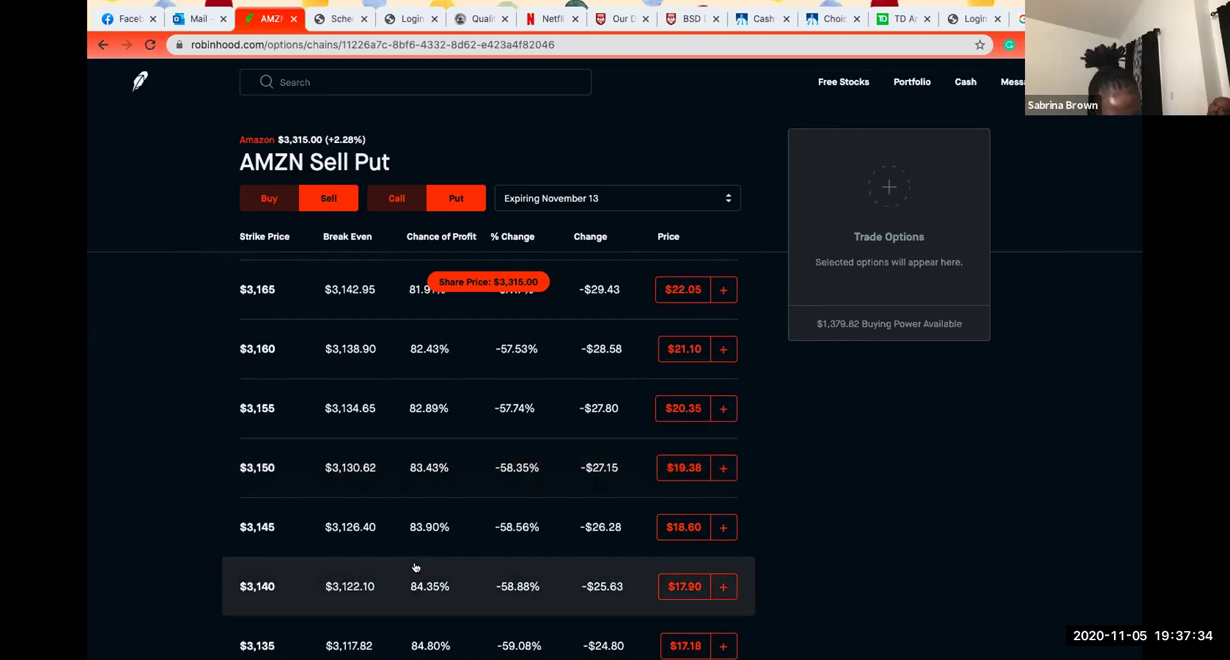
pyautogui.scroll(-10, 415, 567)
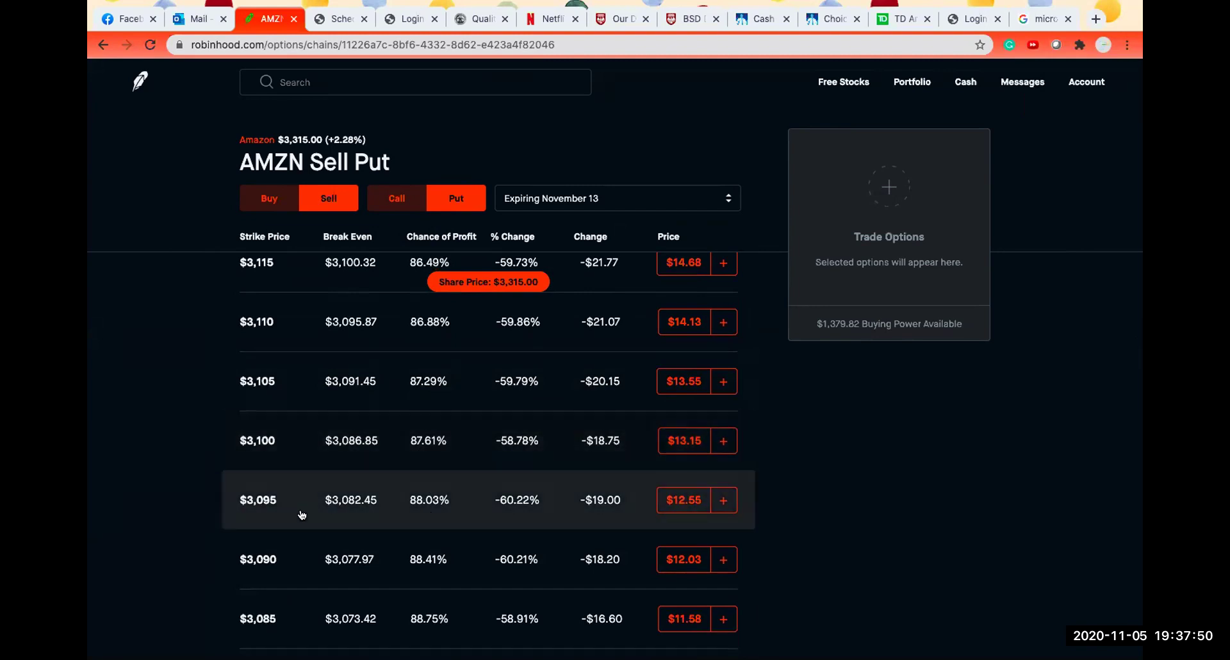
pyautogui.click(724, 444)
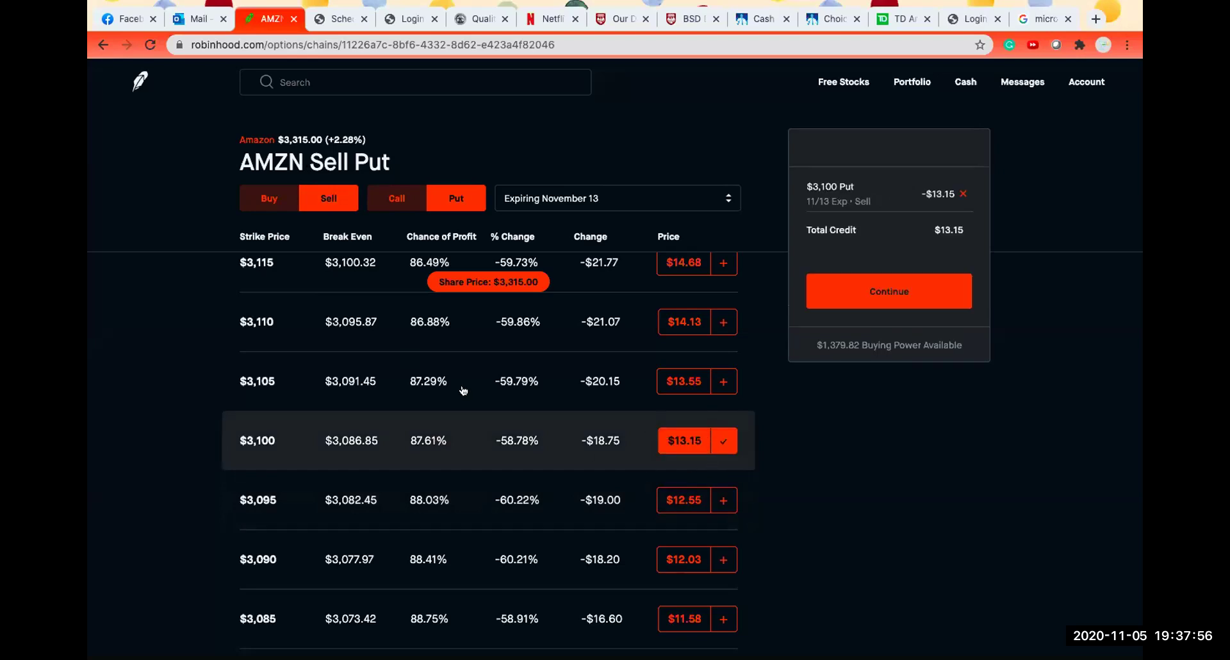
# Add the $3,095 AMZN put as the buy leg and continue to the order details
pyautogui.click(266, 200)
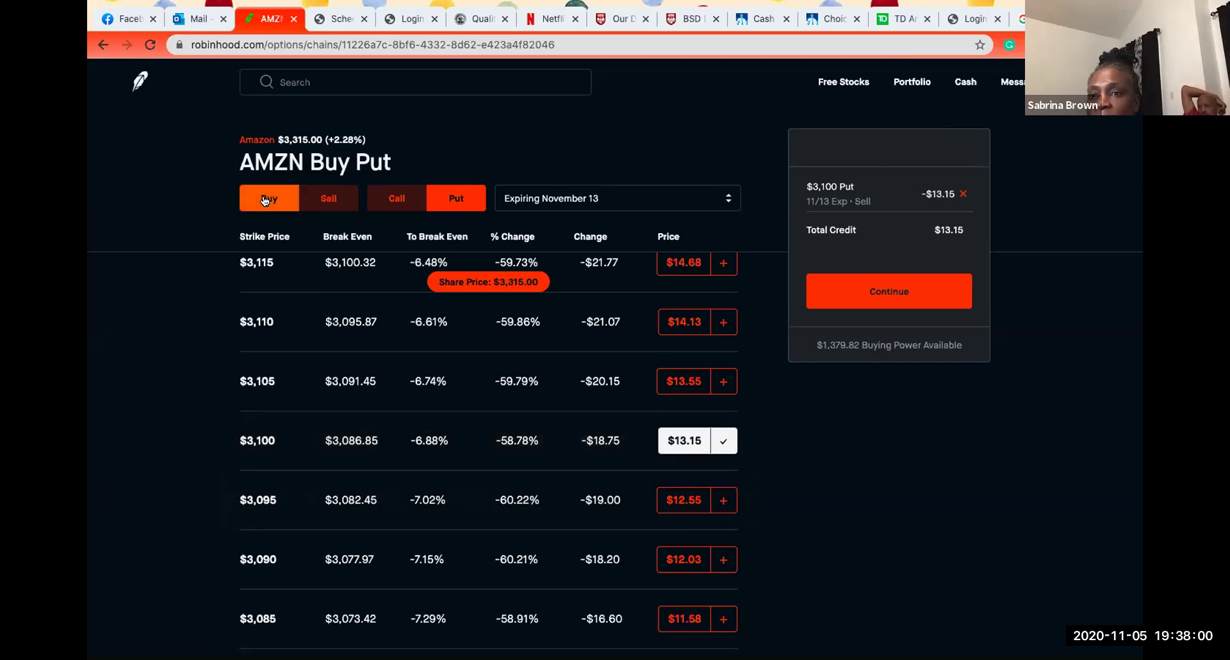
pyautogui.click(731, 502)
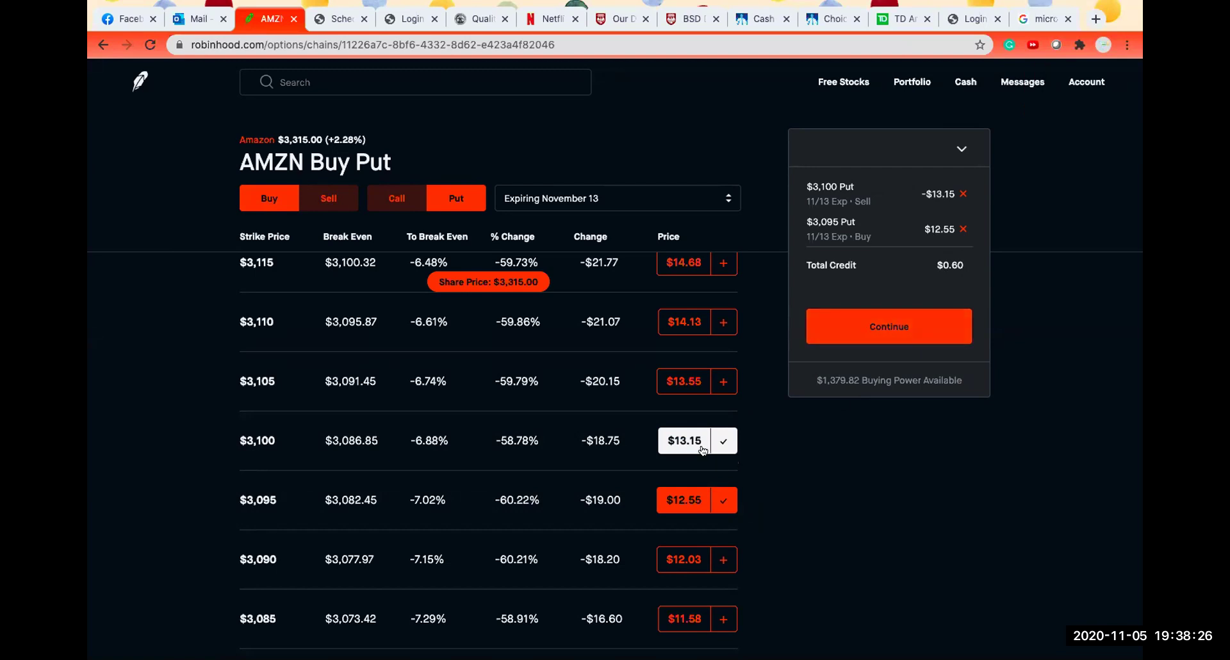
pyautogui.click(878, 328)
# Set the put credit spread order to 1 contract with a limit price of $1.37
pyautogui.click(955, 193)
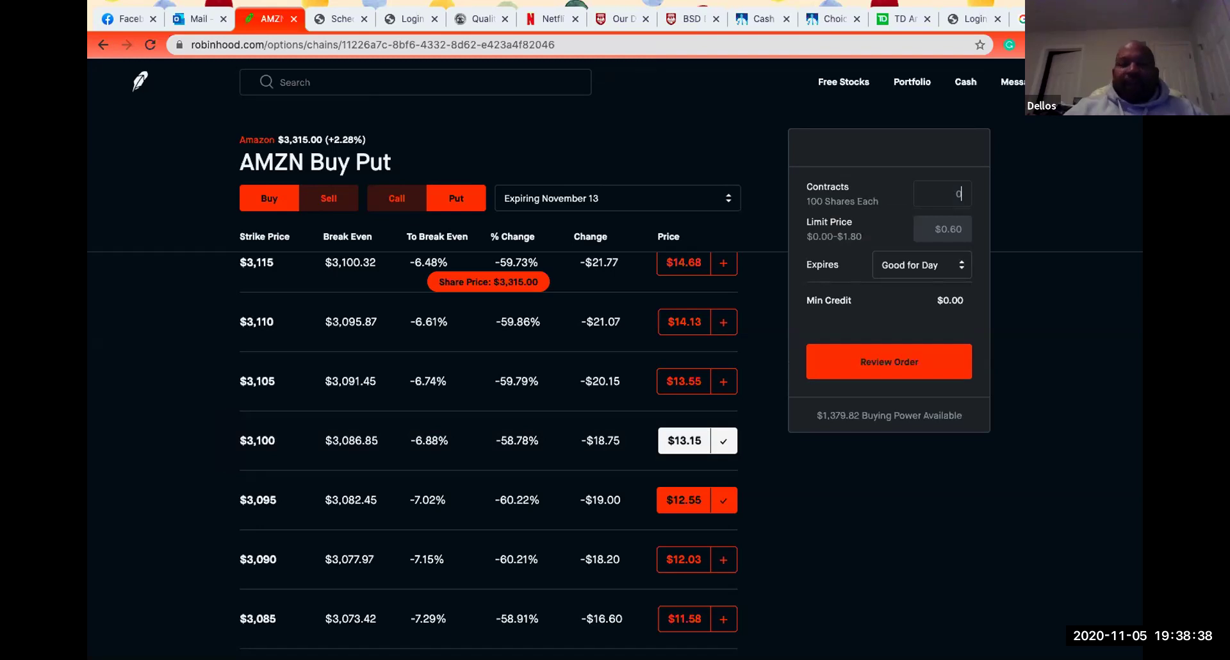
pyautogui.write('1')
pyautogui.press('Tab')
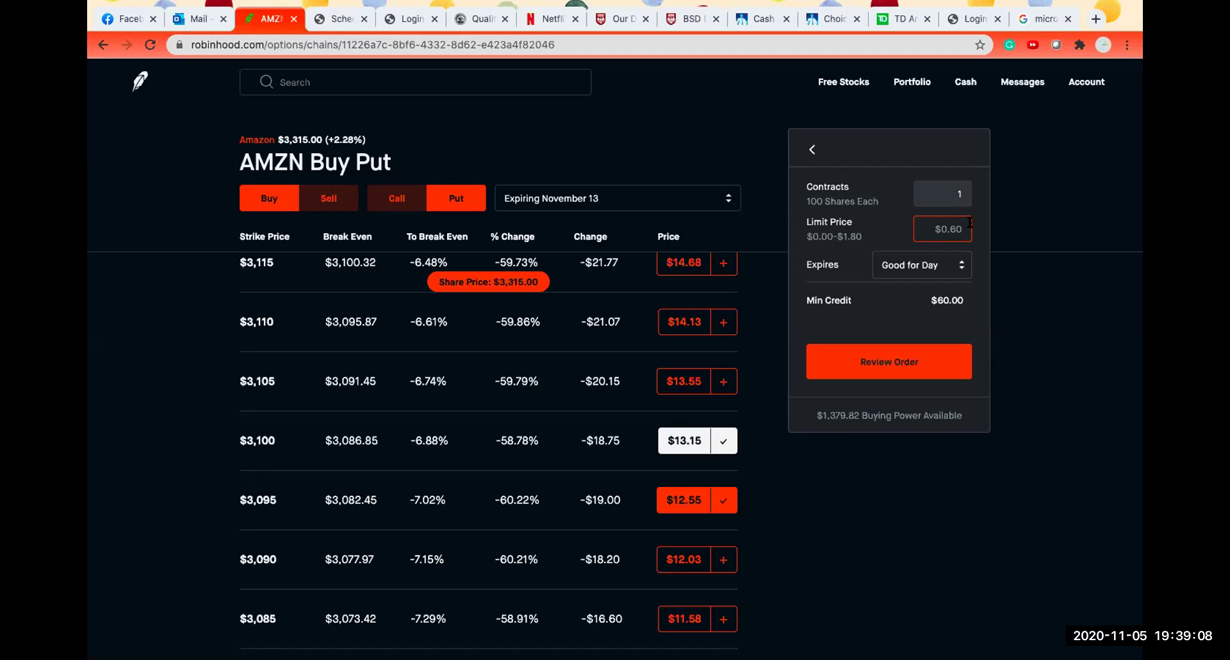
pyautogui.write('111.37')
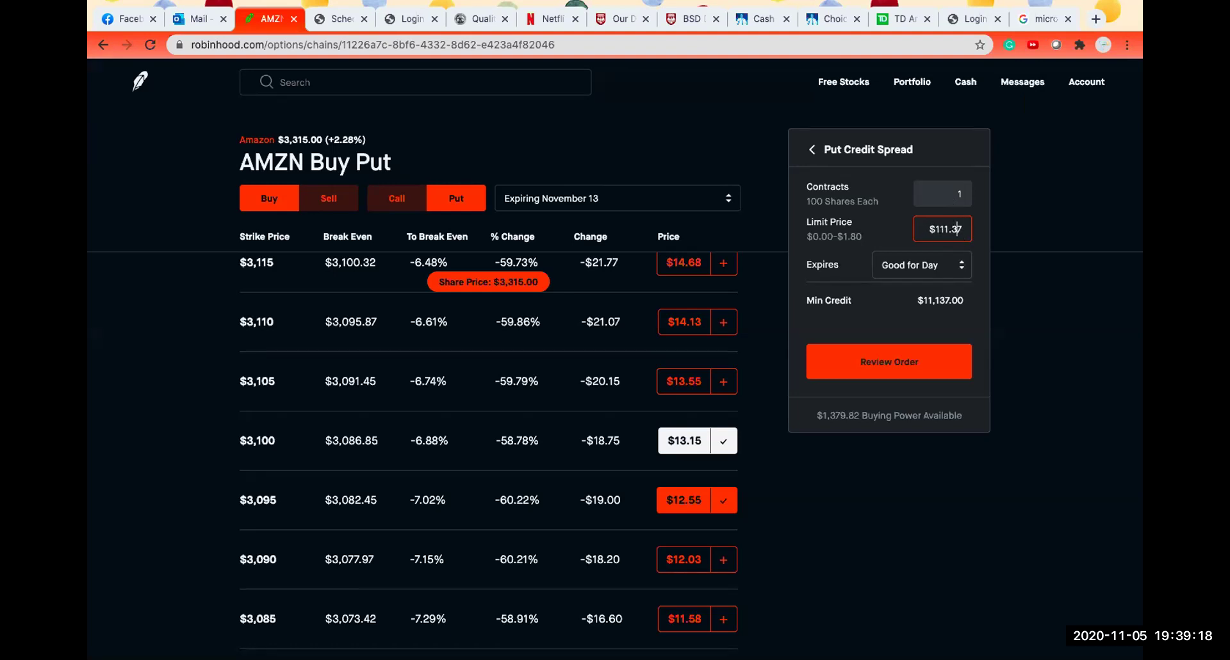
pyautogui.click(940, 229)
pyautogui.click(944, 229)
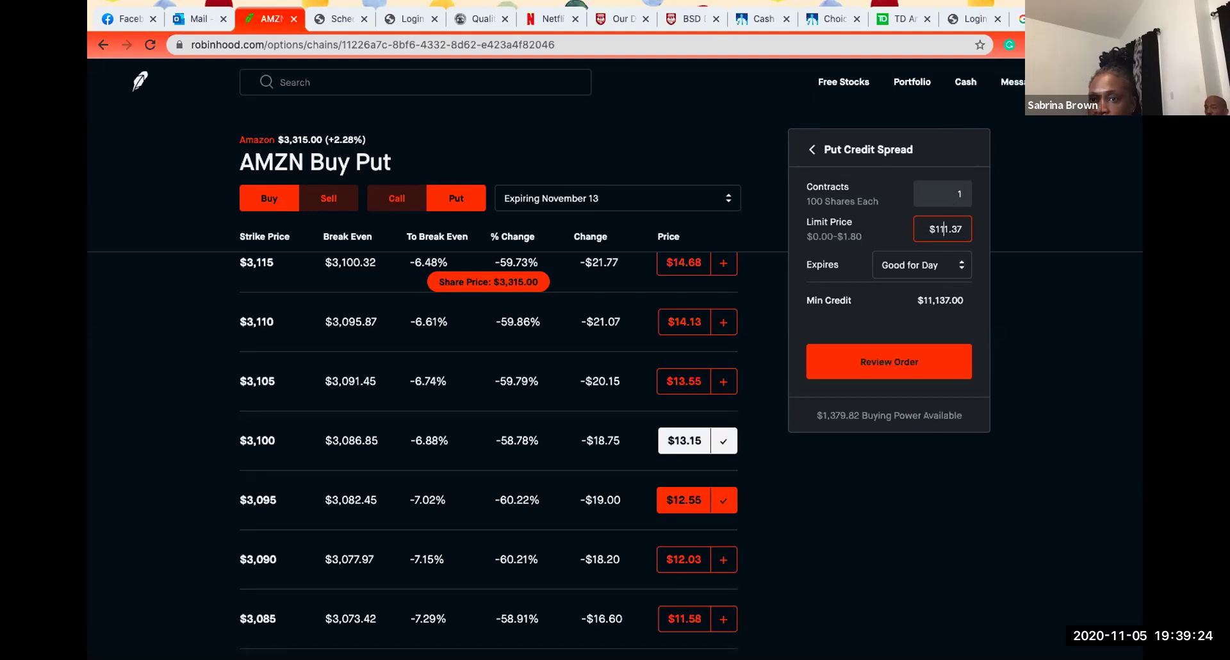
pyautogui.press('BackSpace')
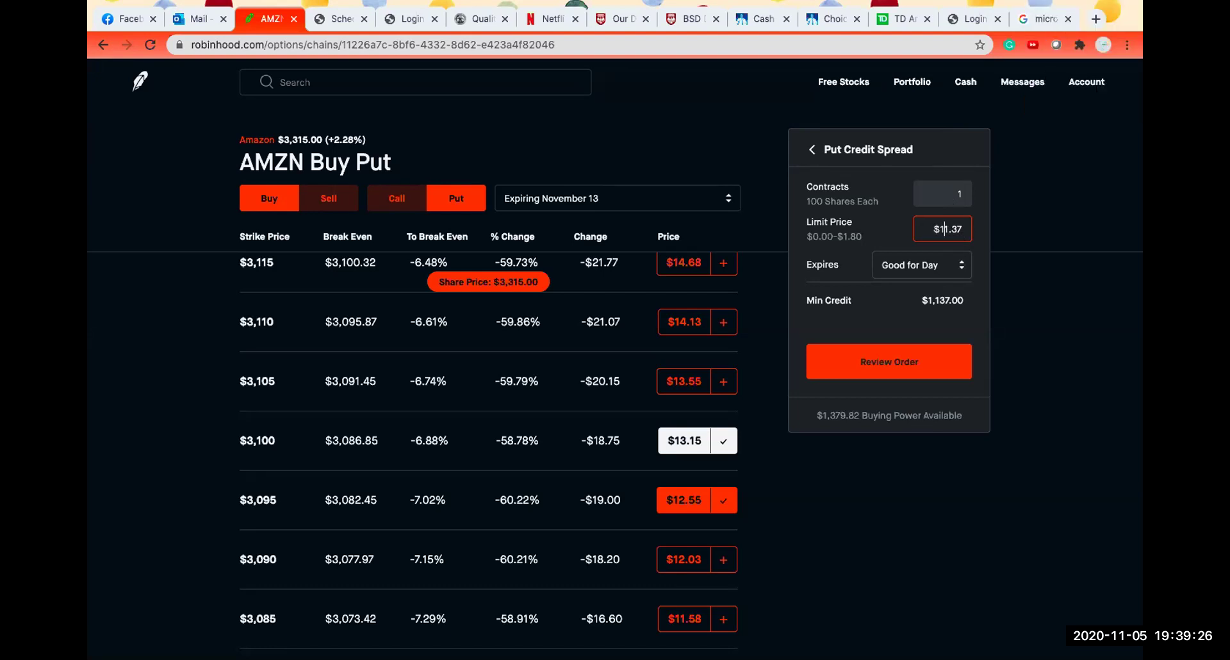
pyautogui.press('BackSpace')
# Send the spread order to review and answer the credit-or-debit question with Credit
pyautogui.click(891, 364)
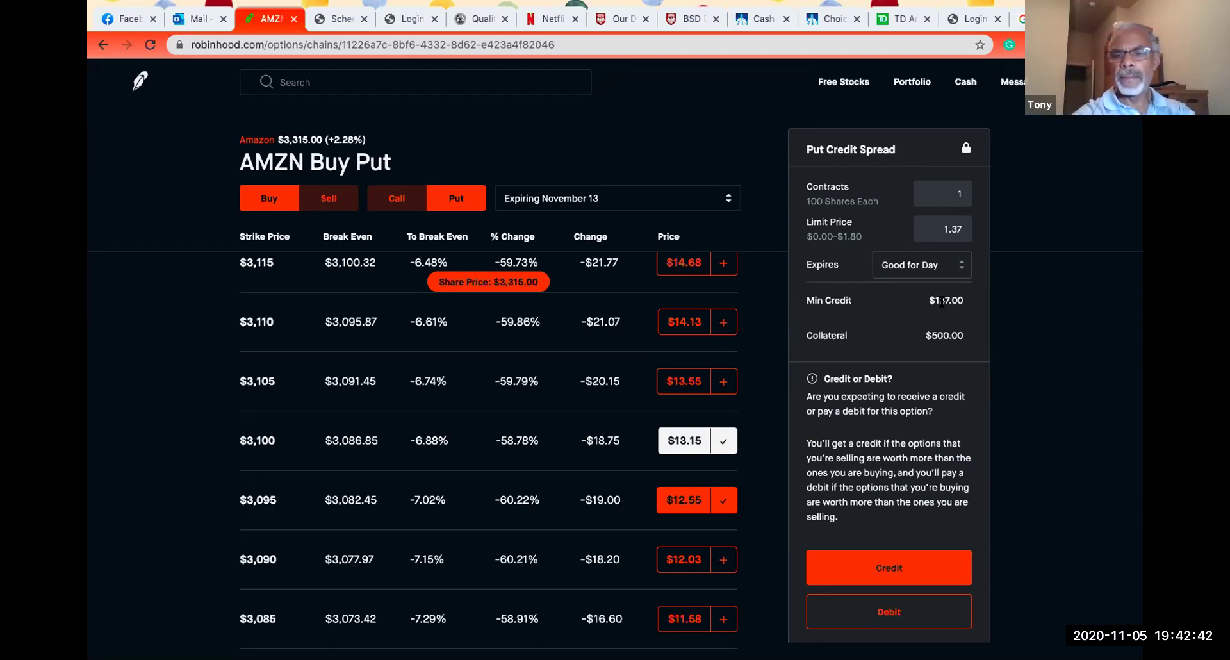
pyautogui.click(876, 558)
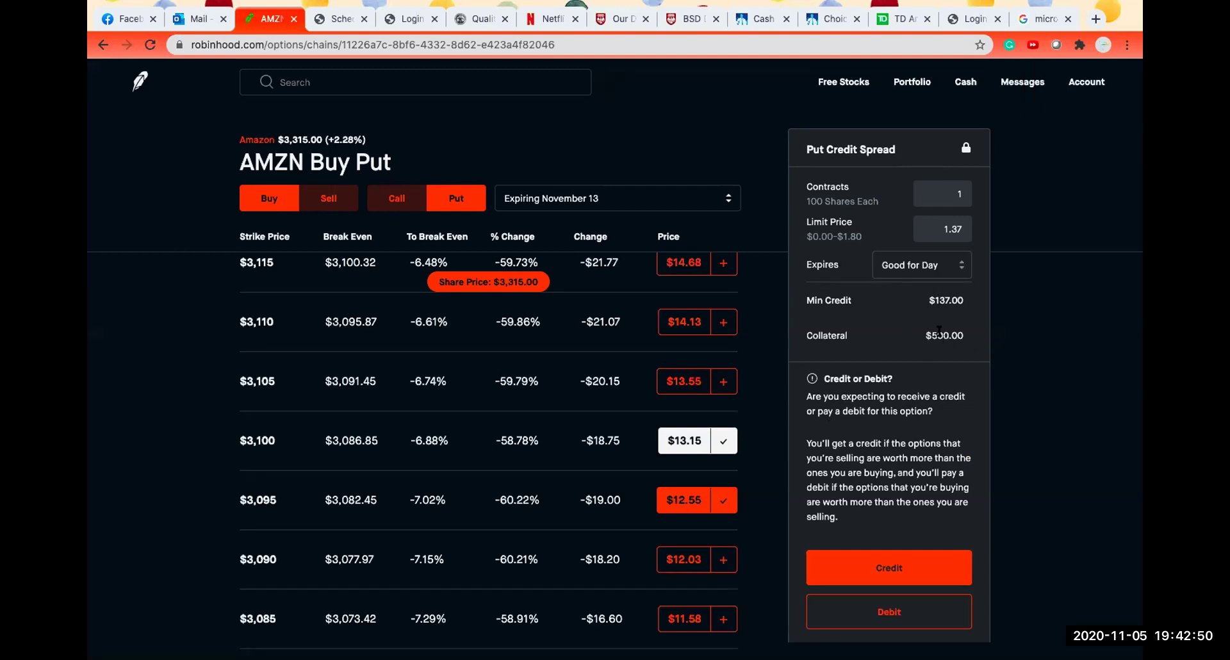
pyautogui.click(881, 571)
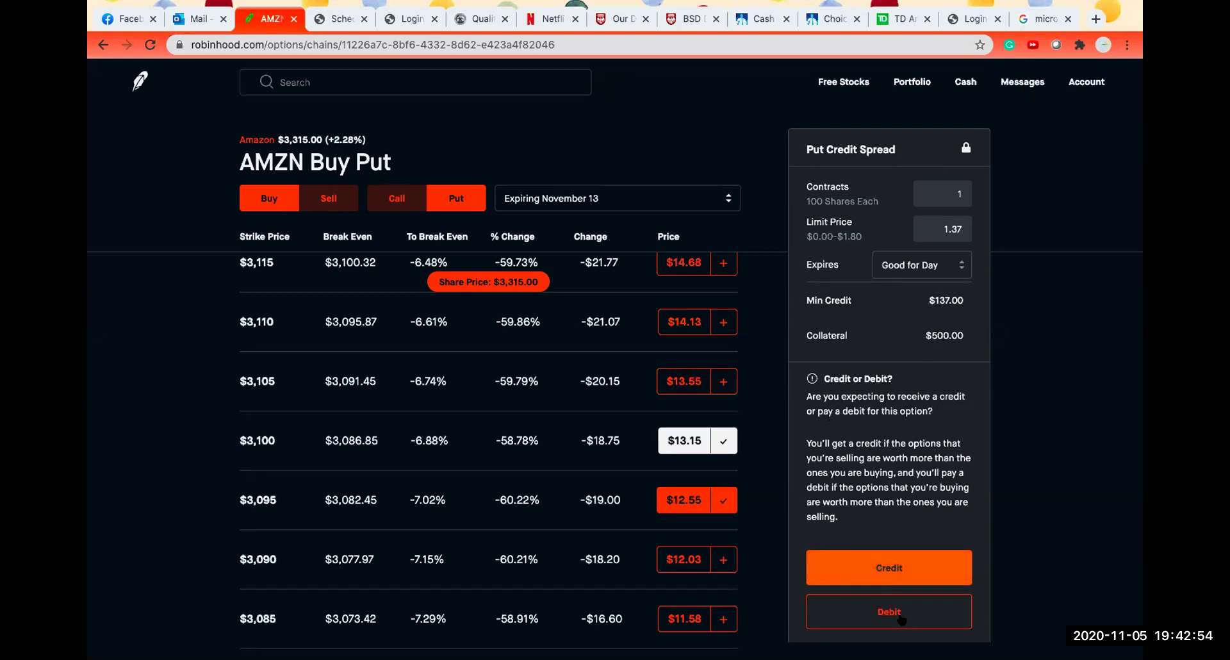
pyautogui.click(896, 571)
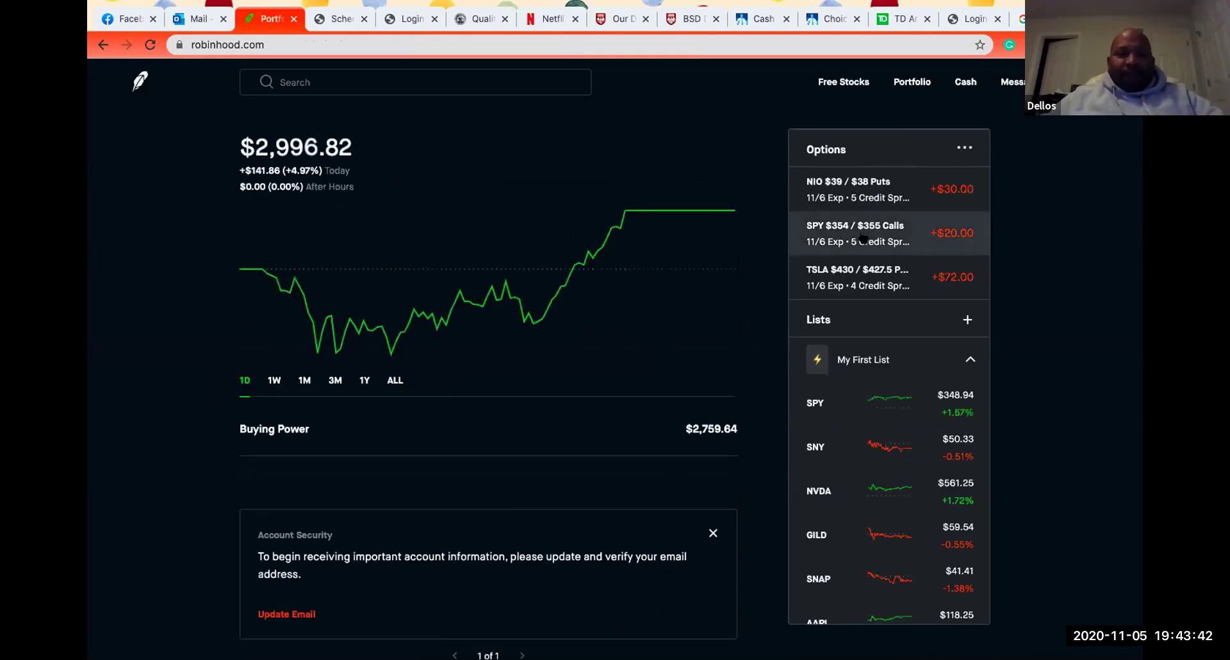
# Open the SPY $354/$355 call credit spread position from the portfolio
pyautogui.click(845, 239)
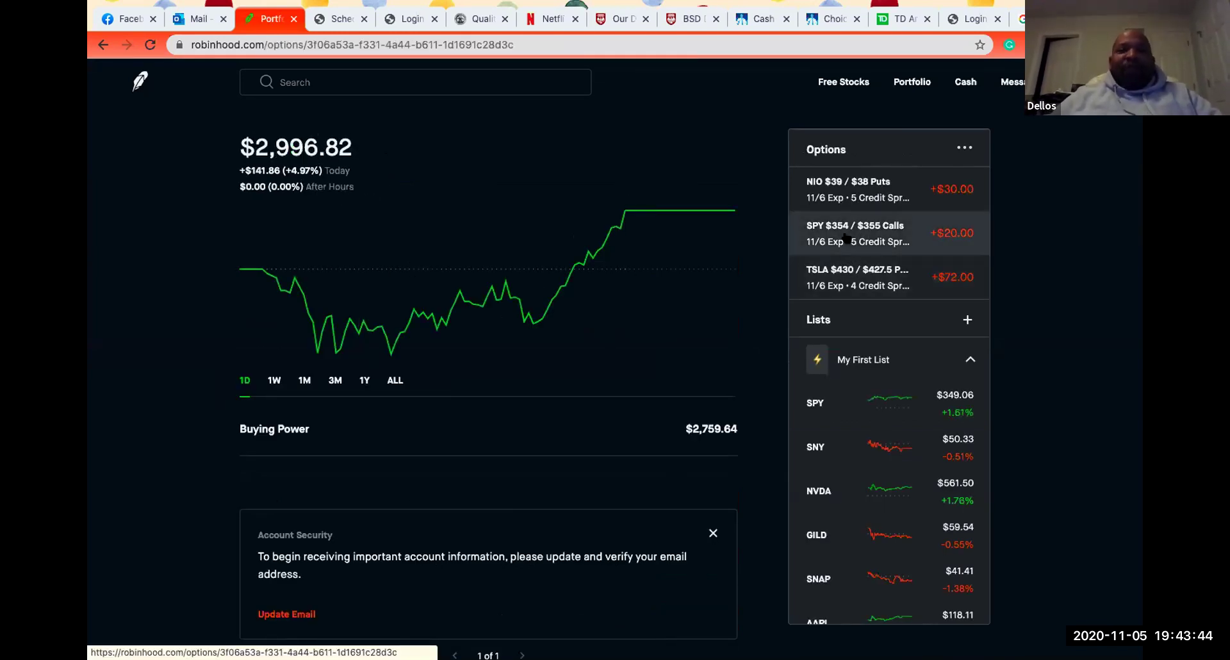
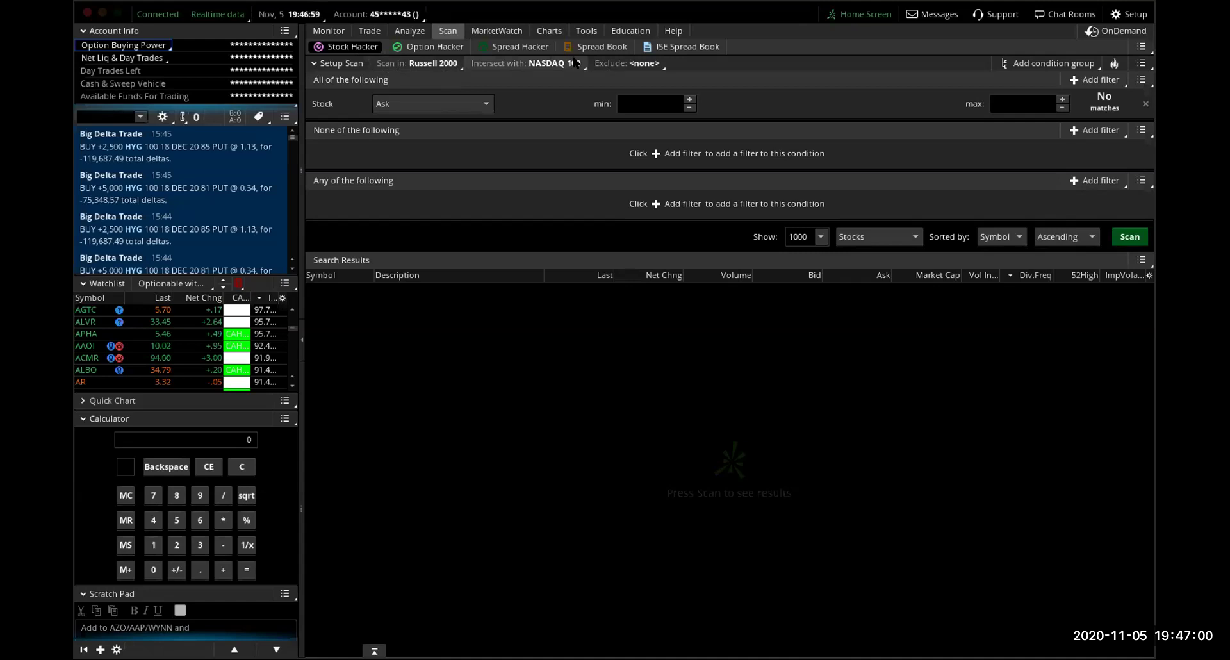
# Browse the personal and public watchlists for the Stock Hacker scan and choose Russell 2000 as the list to scan in
pyautogui.click(450, 64)
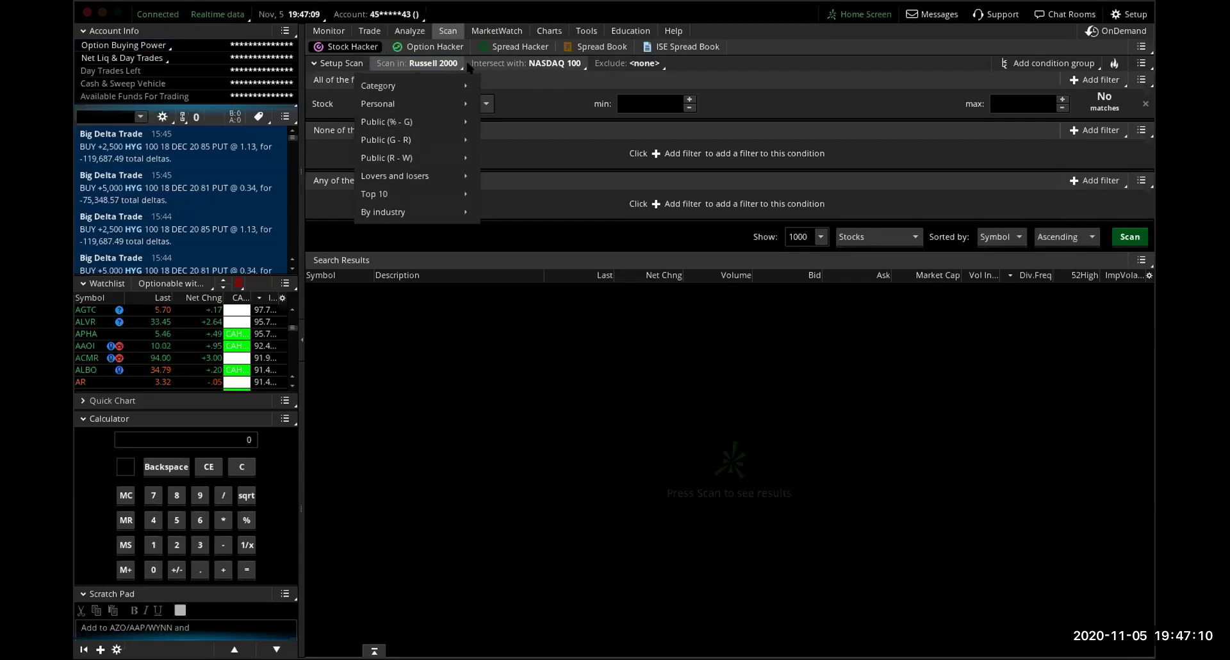
pyautogui.moveTo(449, 111)
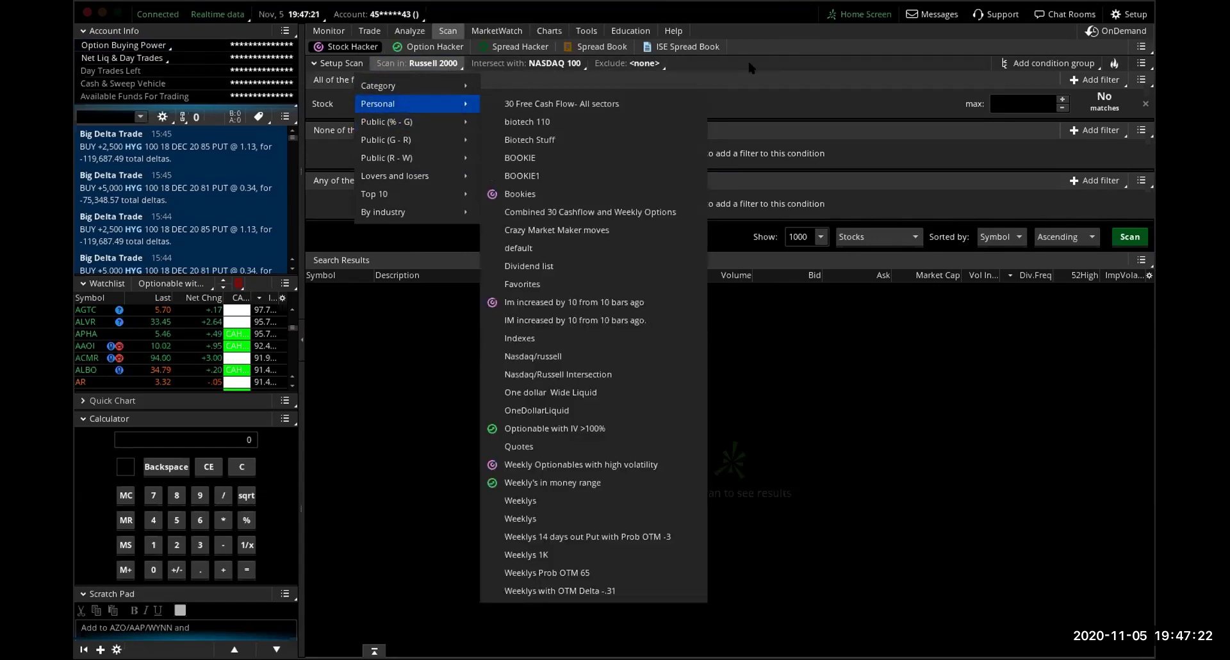
pyautogui.click(715, 69)
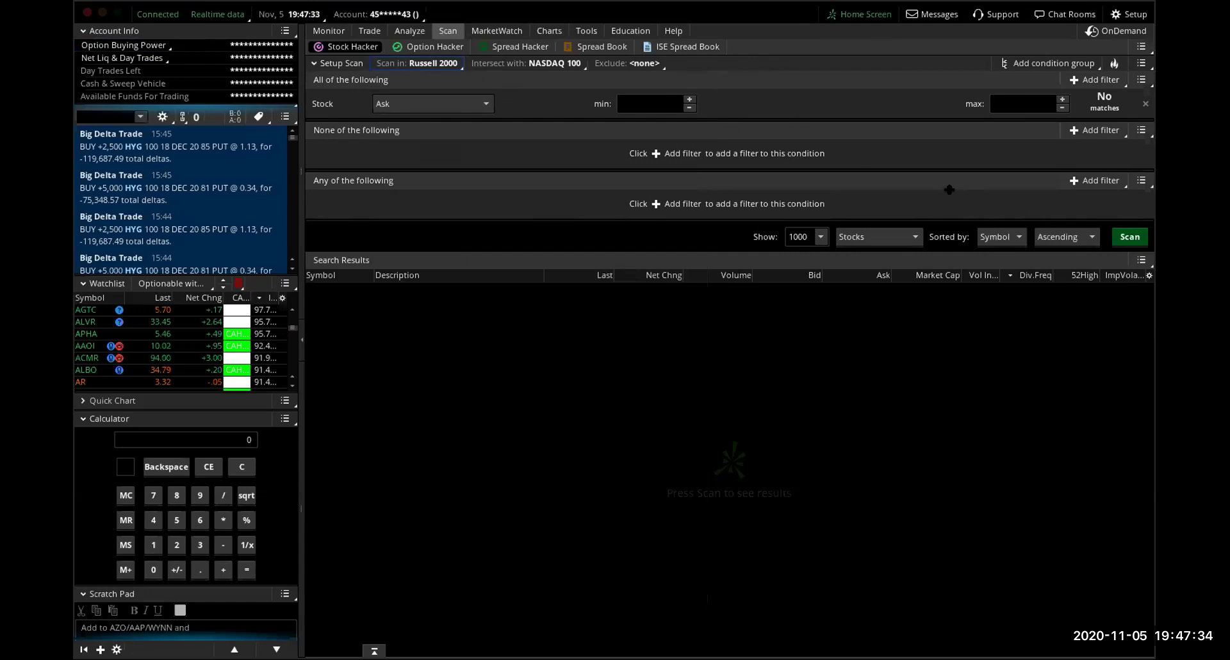
pyautogui.click(459, 60)
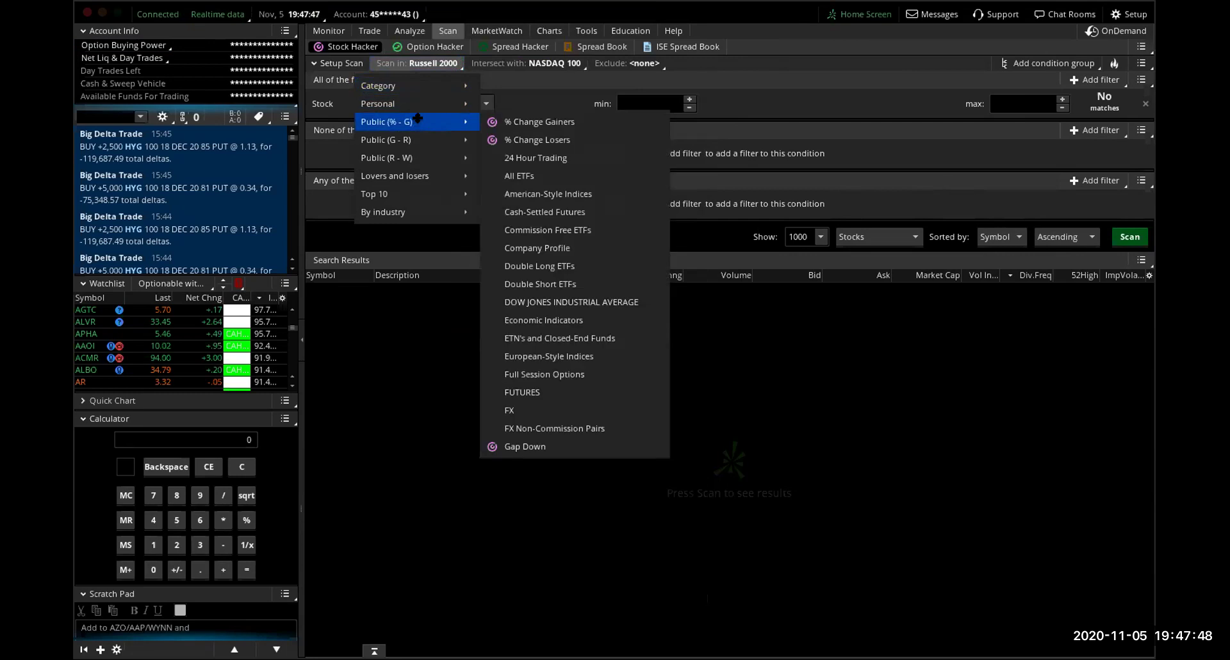
pyautogui.moveTo(420, 142)
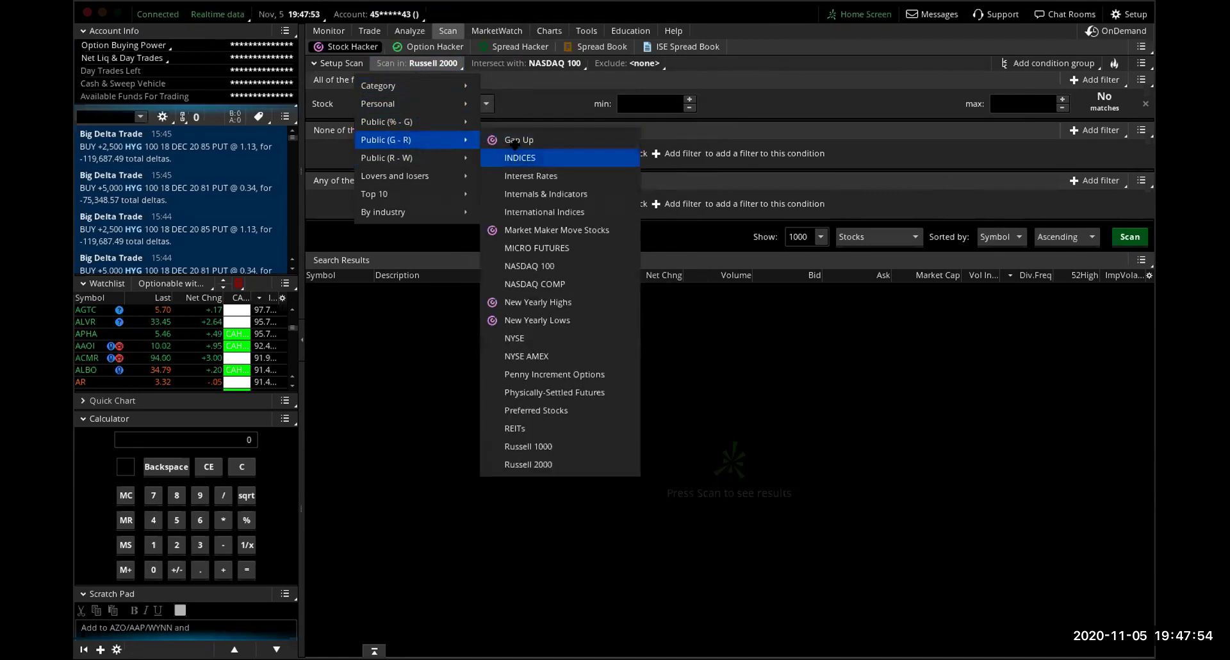
pyautogui.click(552, 464)
# Set the scan to intersect with NASDAQ 100, looking over the personal watchlists on the way
pyautogui.click(563, 62)
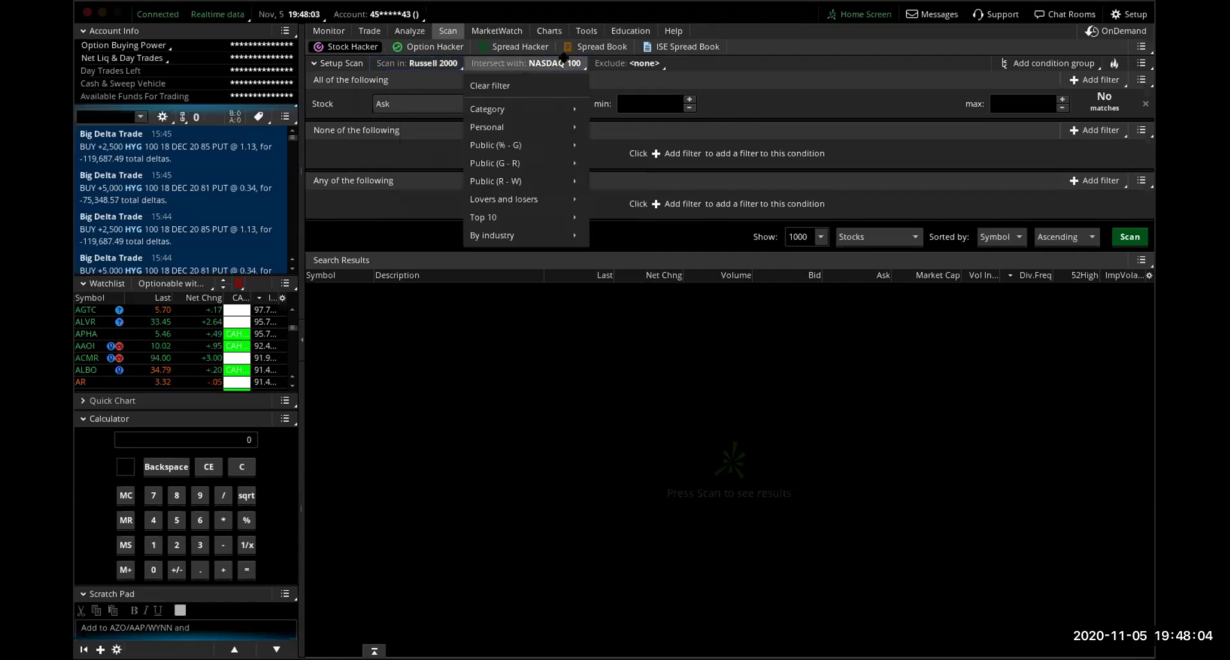
pyautogui.moveTo(558, 122)
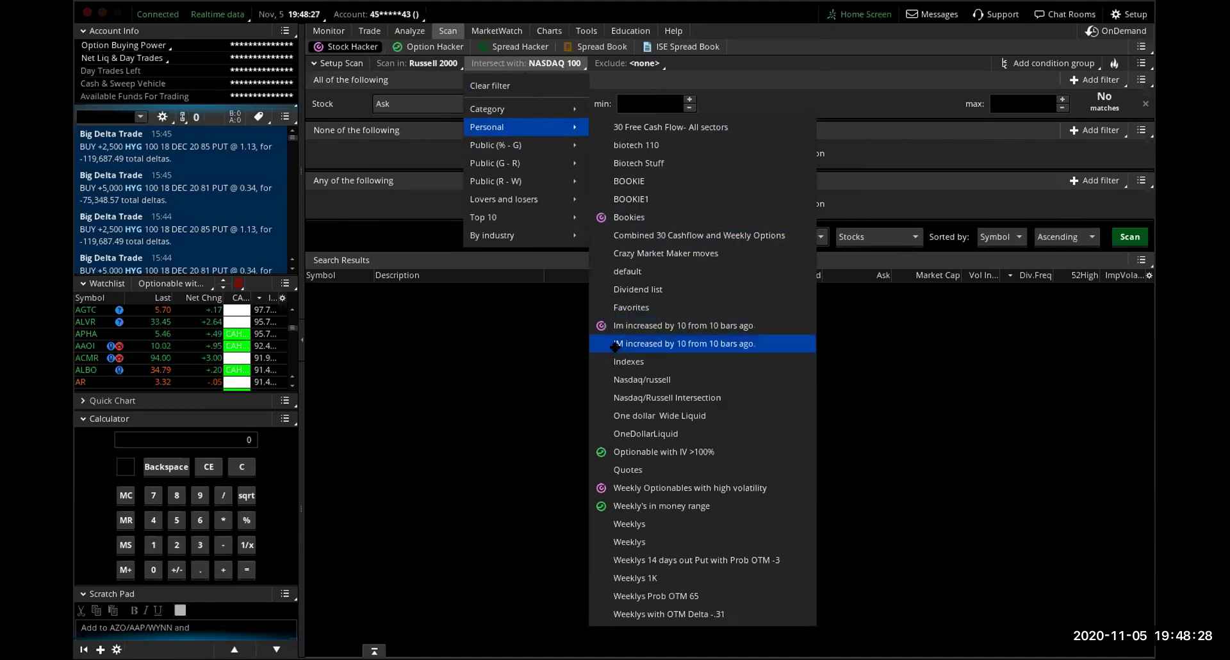
pyautogui.moveTo(545, 158)
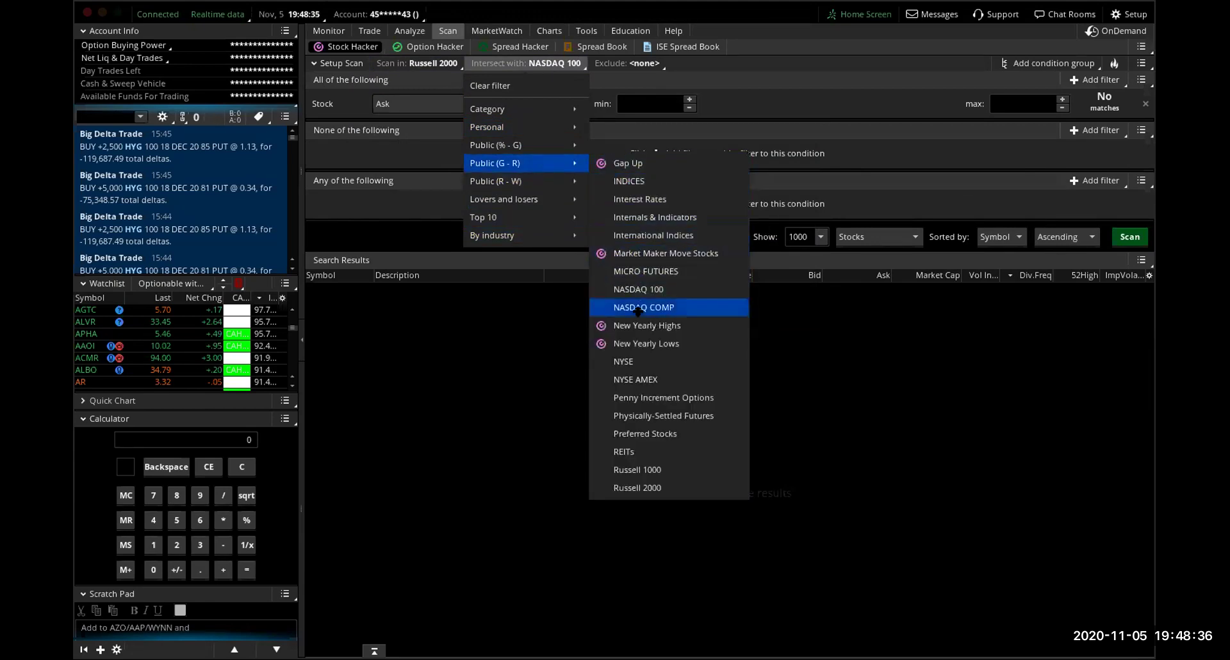
pyautogui.click(639, 282)
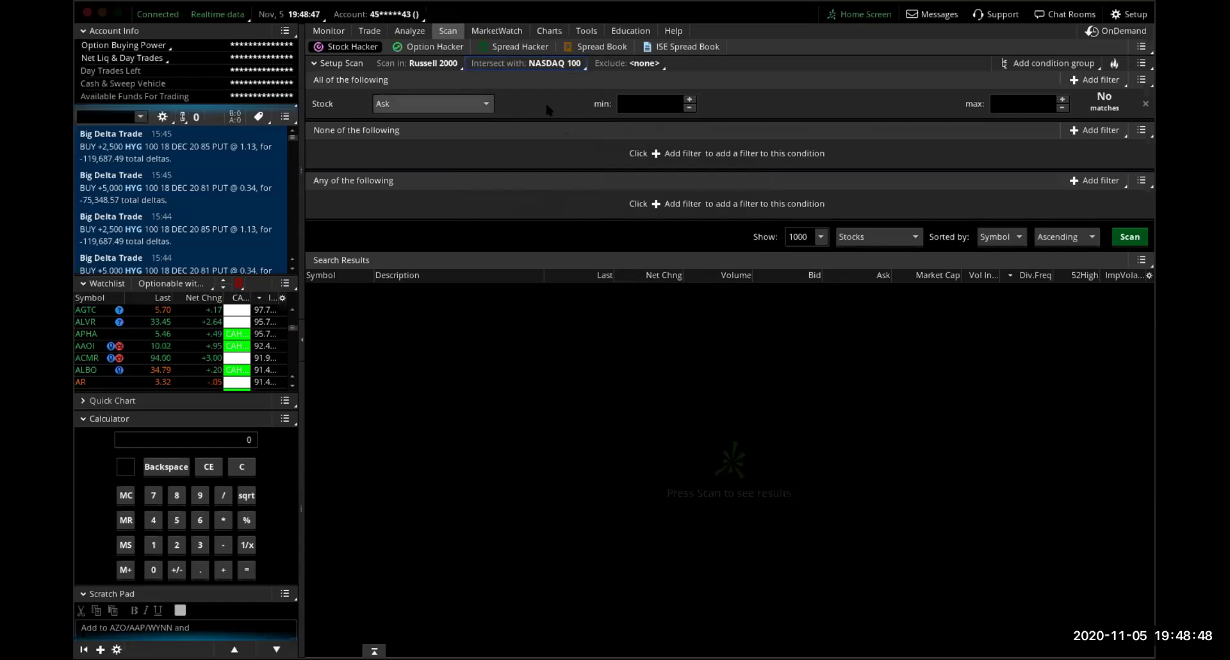
# Add a fundamental filter to the scan, try Dividends Per Share and Dividend Yield, and remove the filter
pyautogui.click(1082, 79)
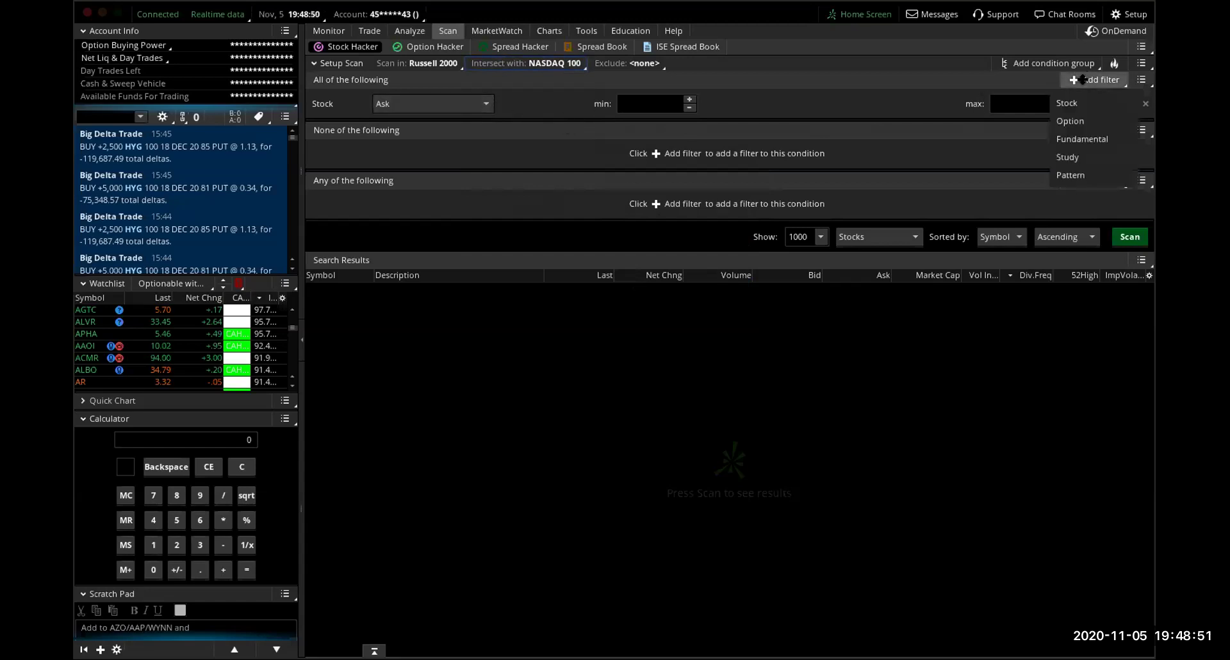
pyautogui.click(1073, 136)
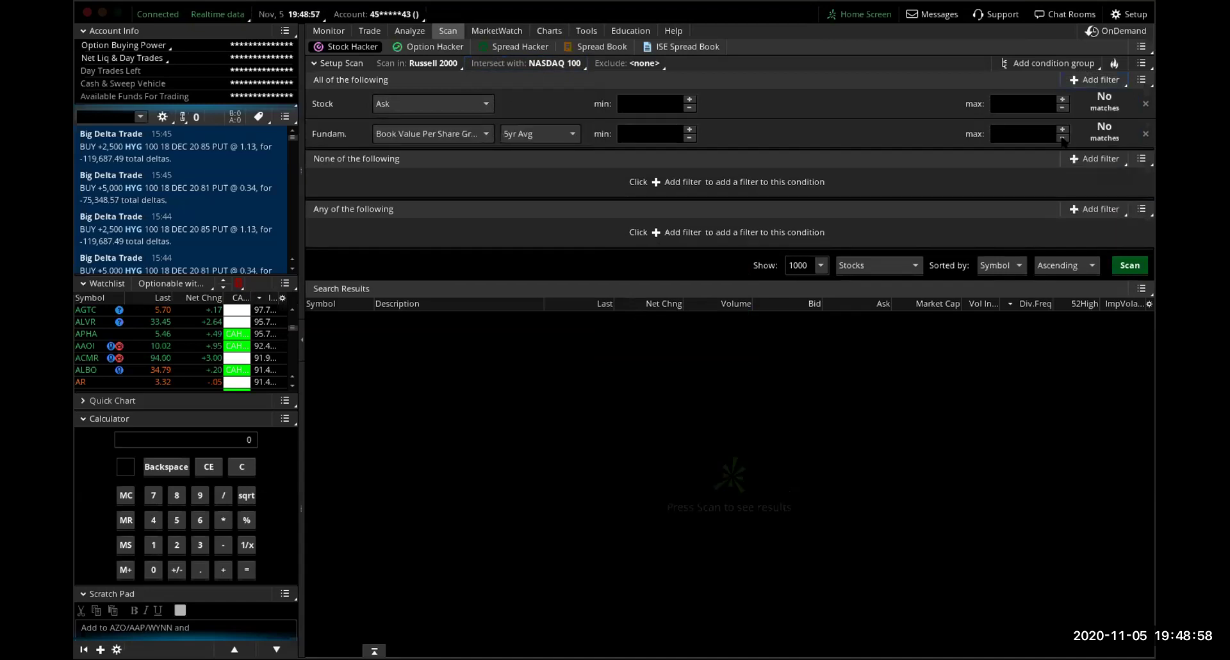
pyautogui.click(486, 134)
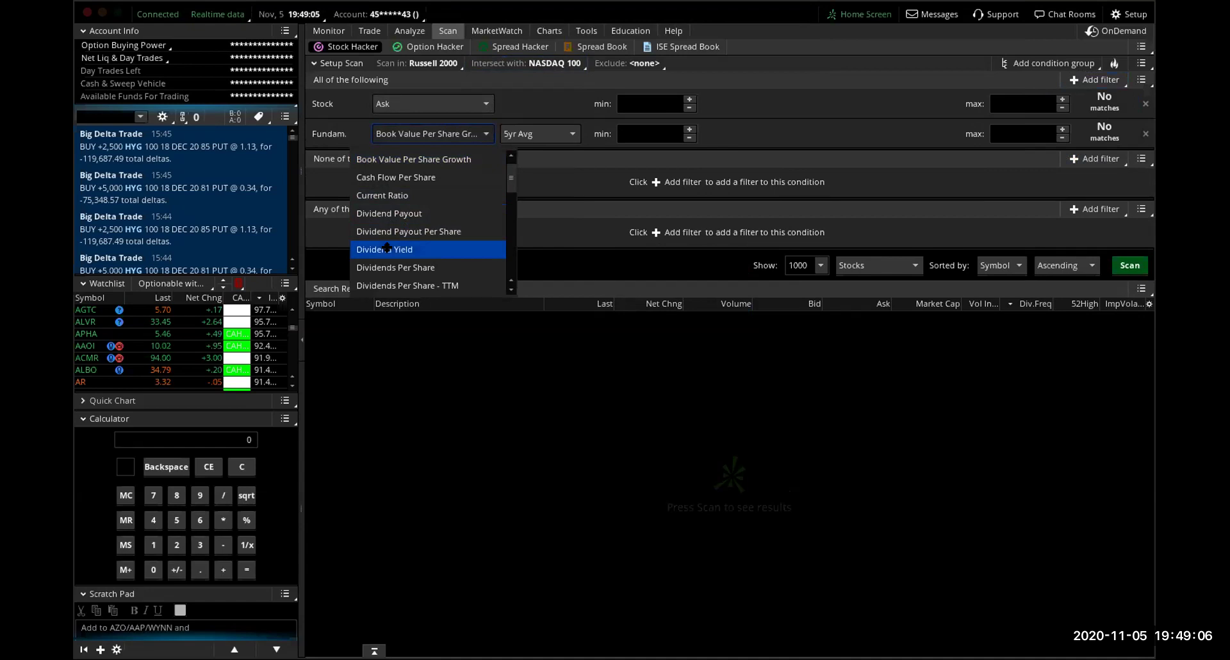
pyautogui.click(392, 268)
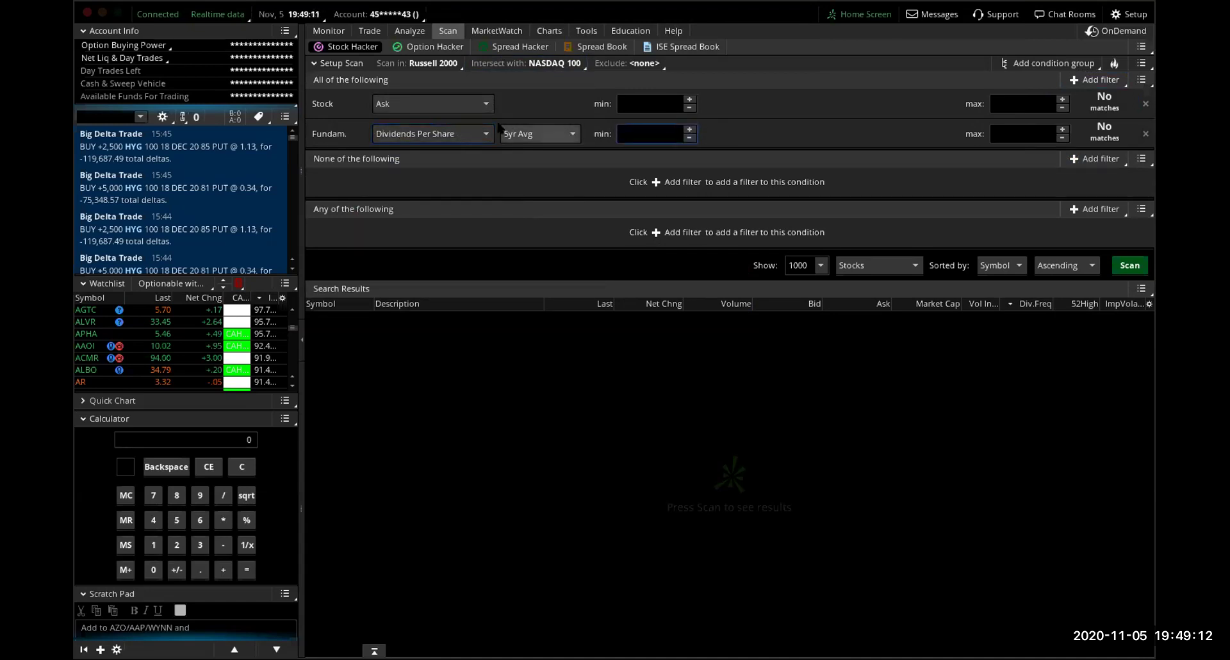
pyautogui.click(442, 134)
pyautogui.click(414, 248)
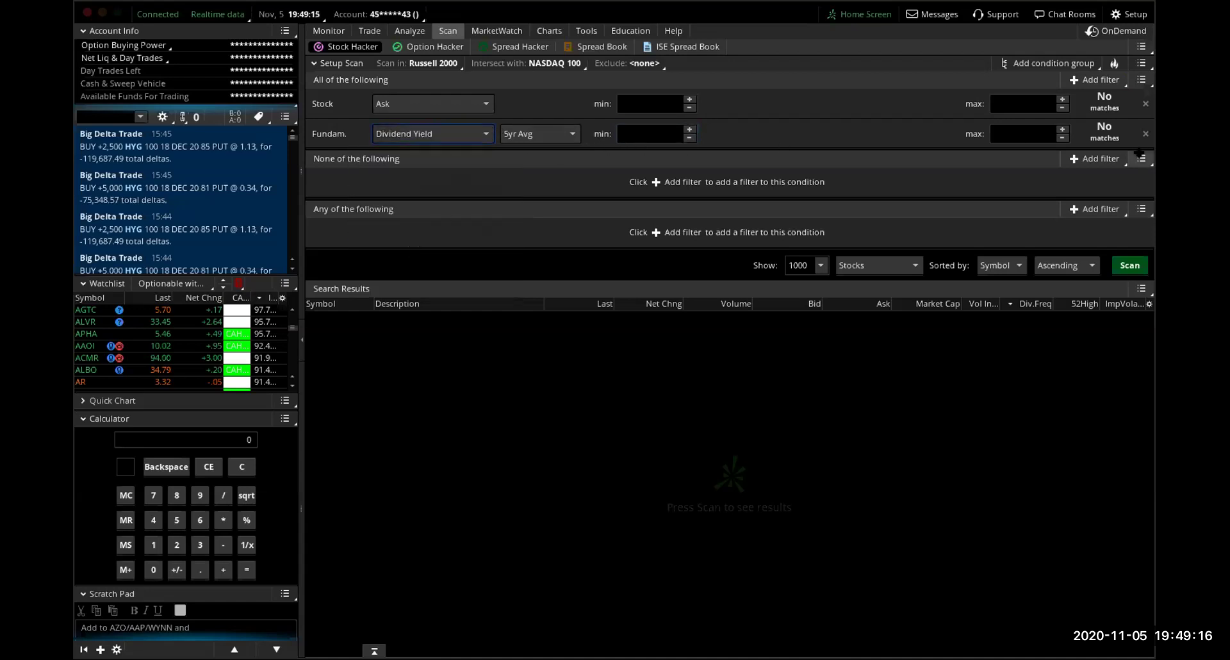
pyautogui.click(1146, 133)
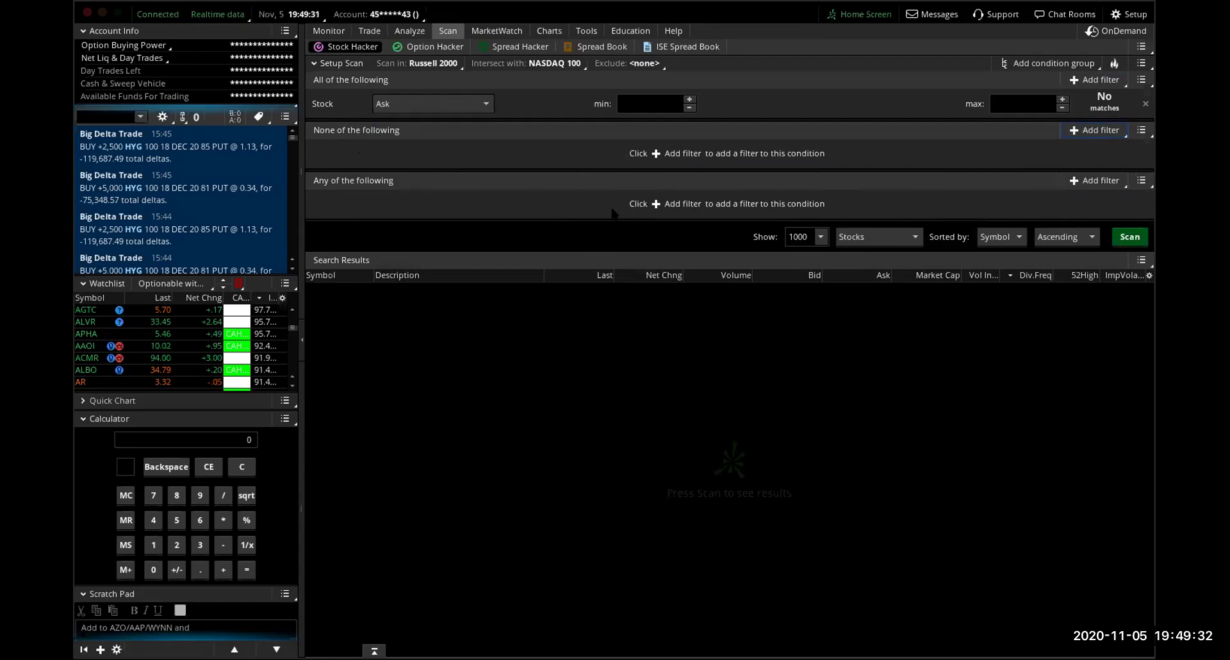
# Run the stock scan and change the list it intersects with to Russell 2000
pyautogui.click(1126, 237)
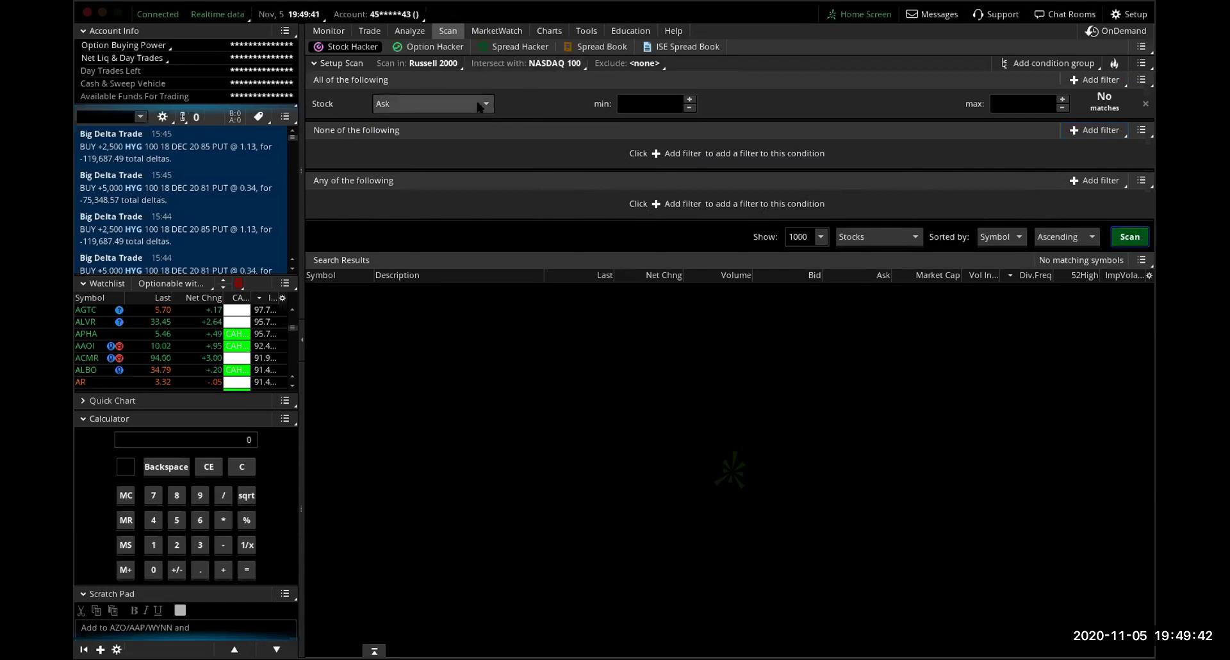
pyautogui.click(576, 62)
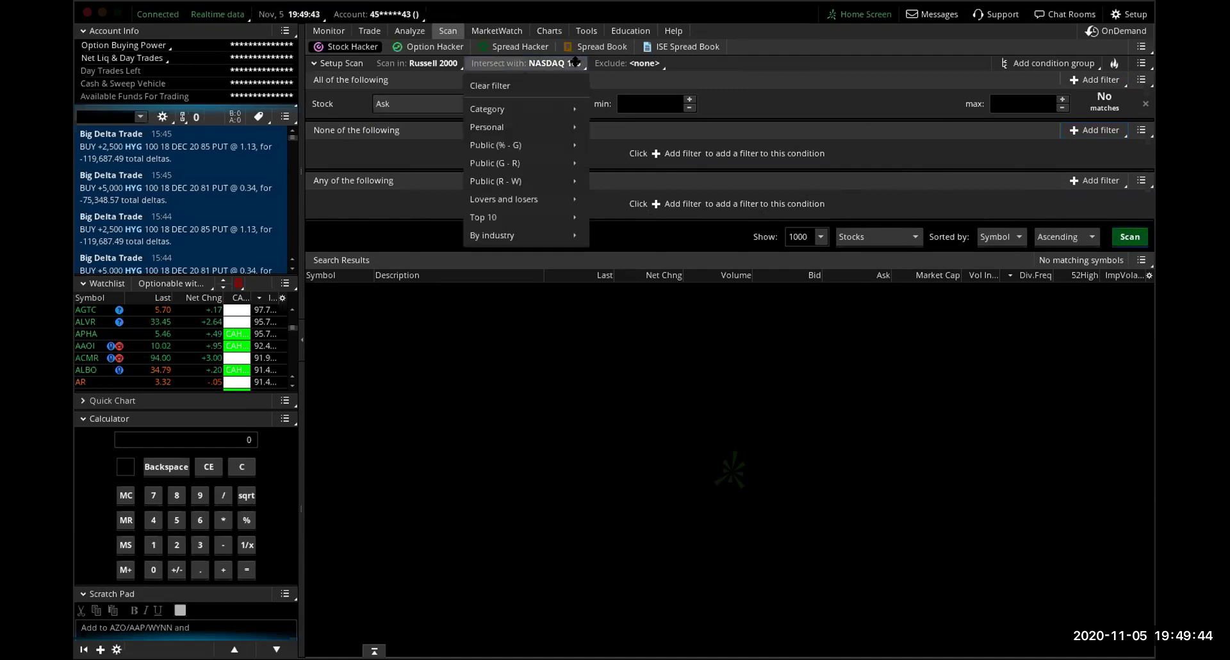
pyautogui.click(576, 63)
pyautogui.click(574, 62)
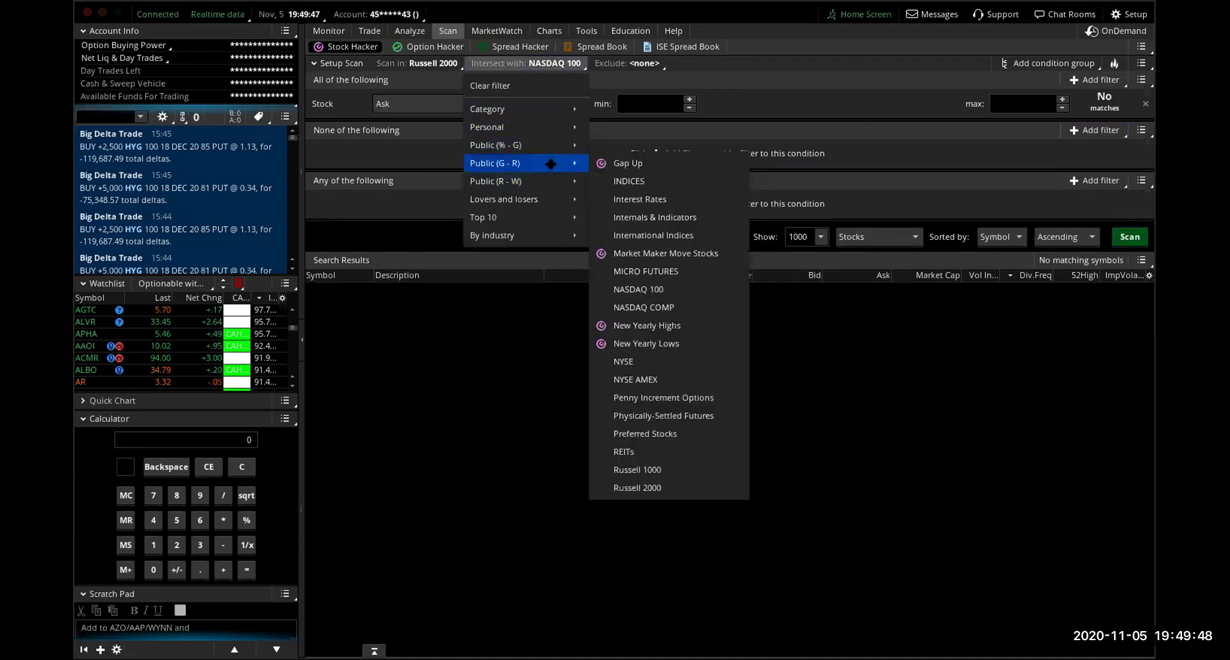
pyautogui.moveTo(565, 181)
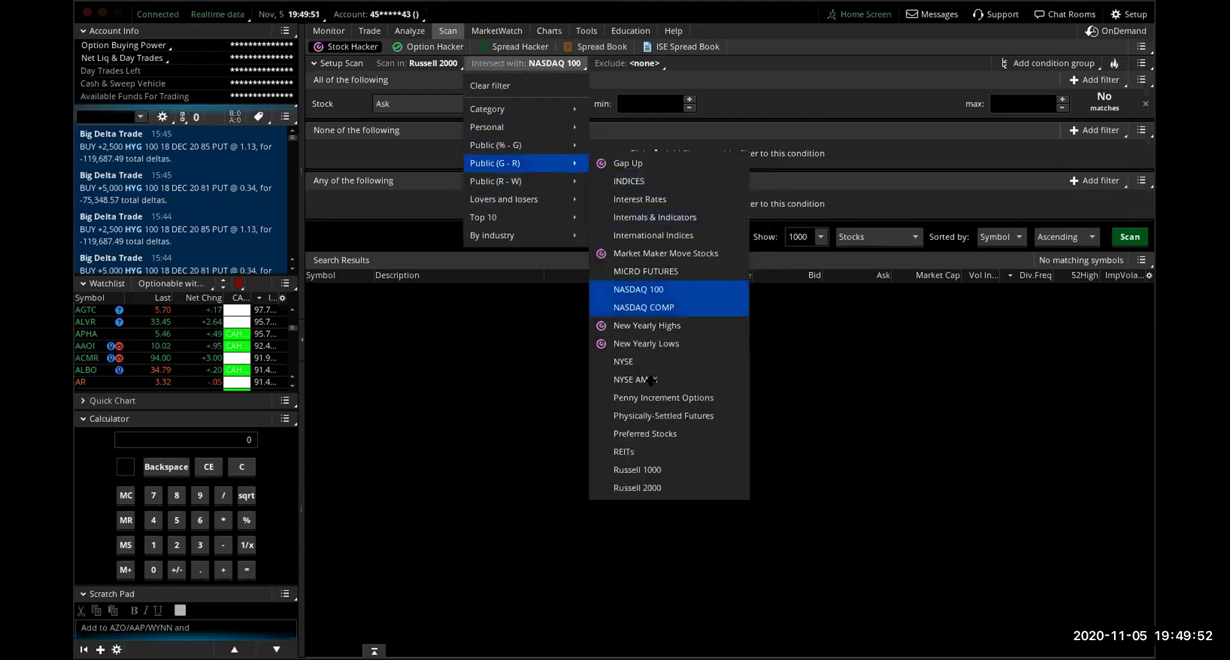
pyautogui.click(660, 489)
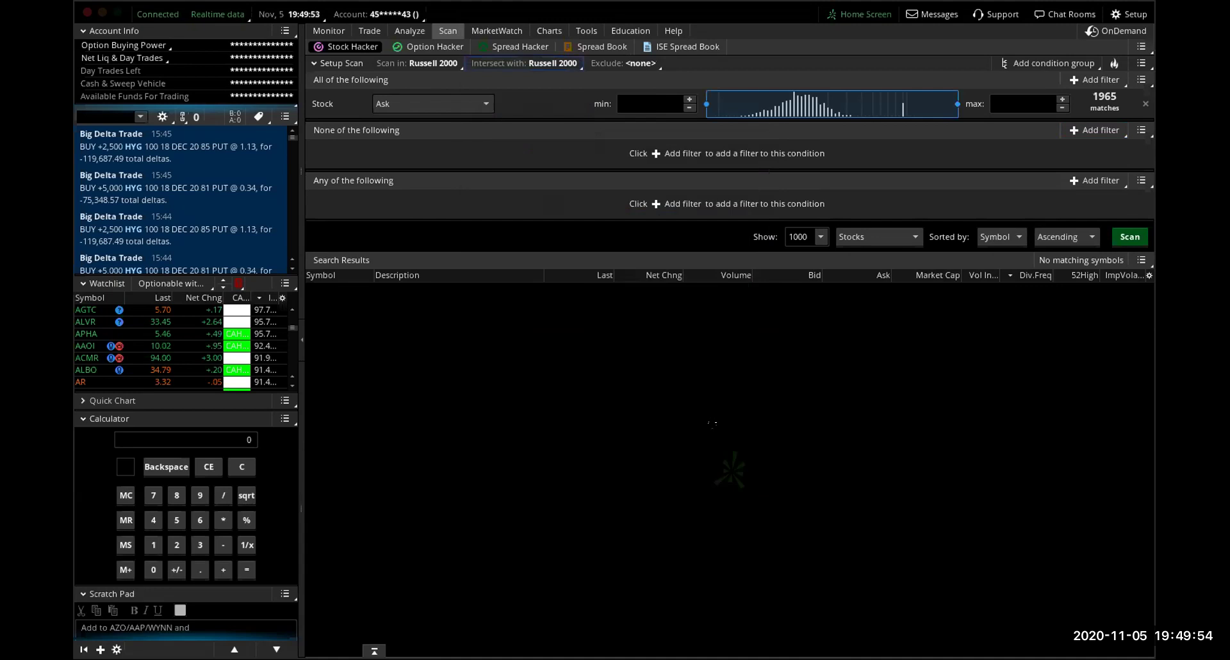
# Set the list to scan in to NASDAQ 100
pyautogui.click(457, 64)
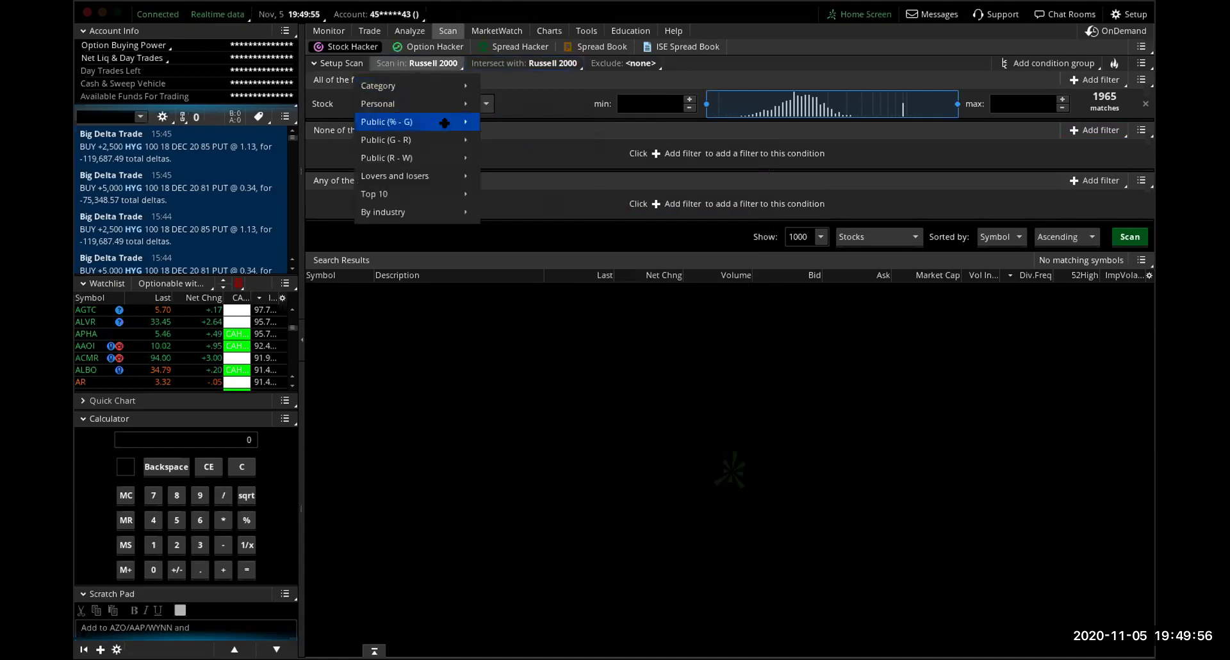
pyautogui.moveTo(444, 123)
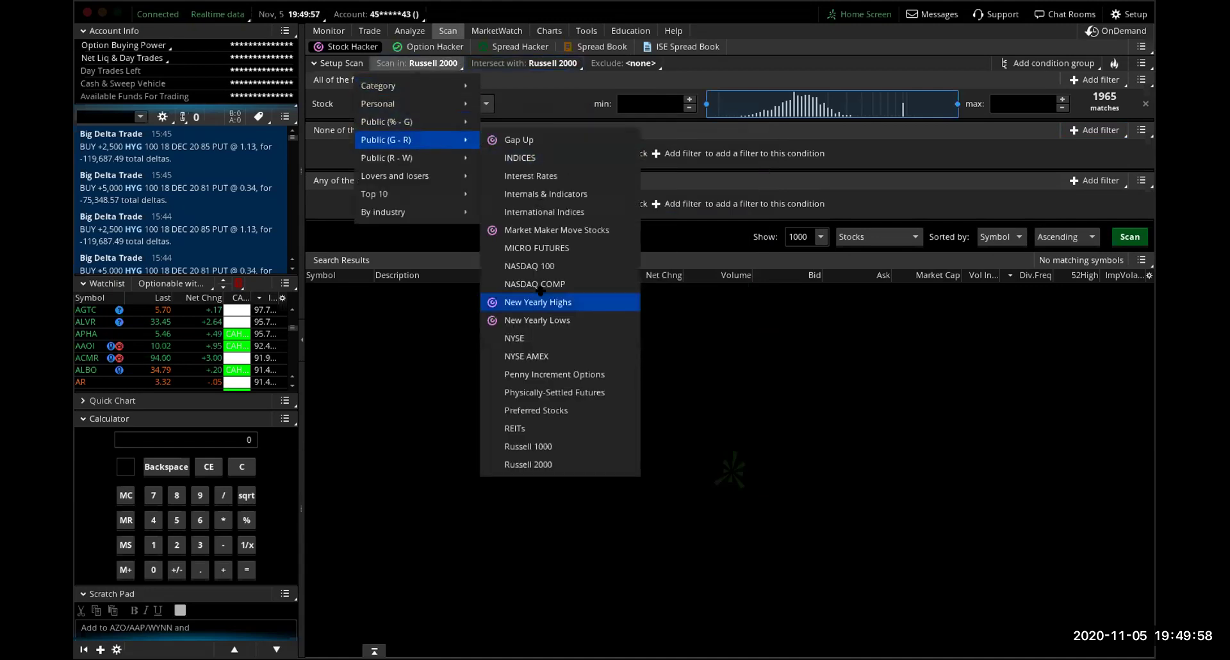
pyautogui.click(537, 265)
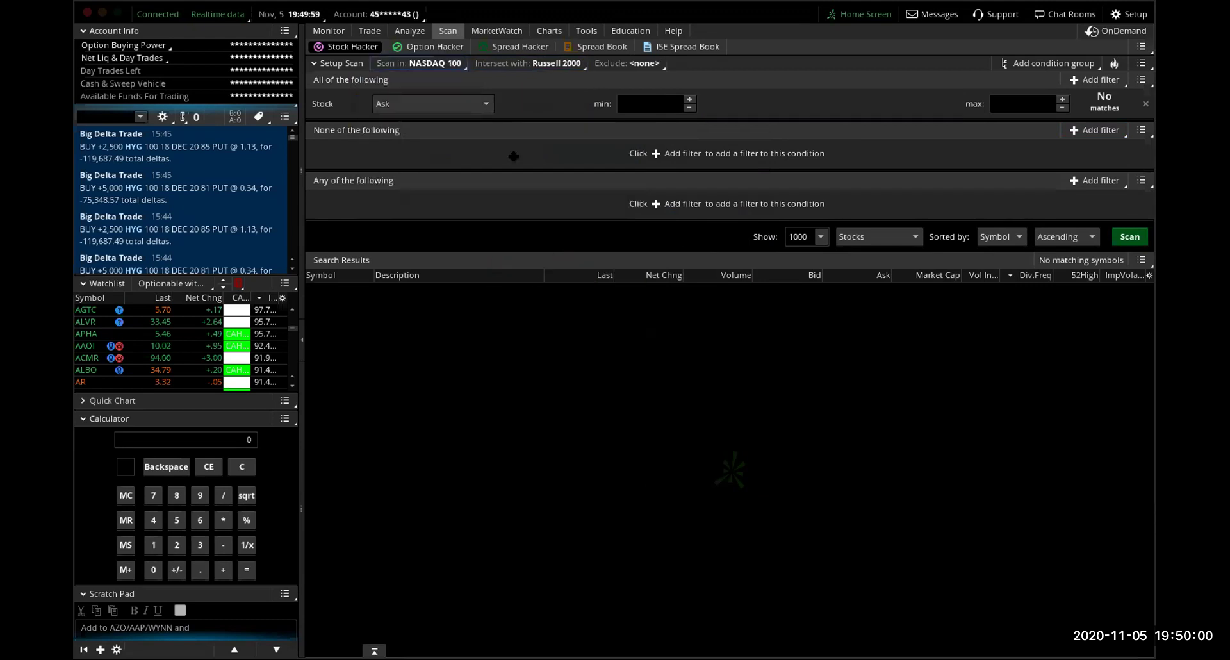
pyautogui.click(466, 62)
pyautogui.moveTo(418, 141)
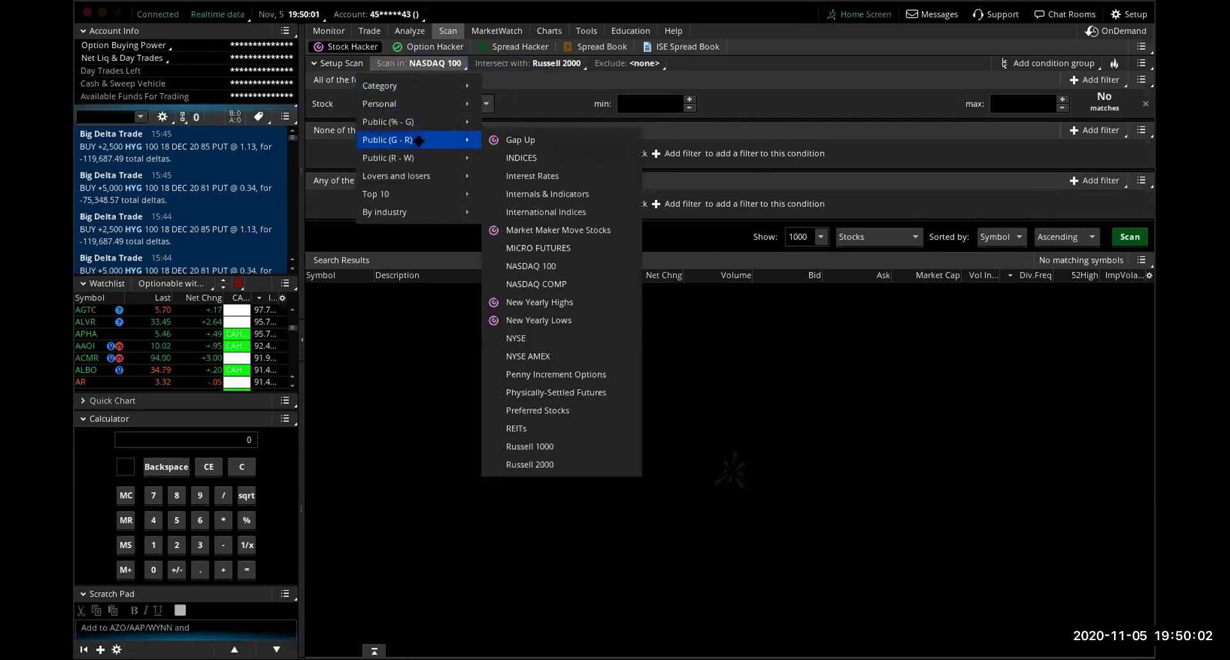
pyautogui.click(198, 283)
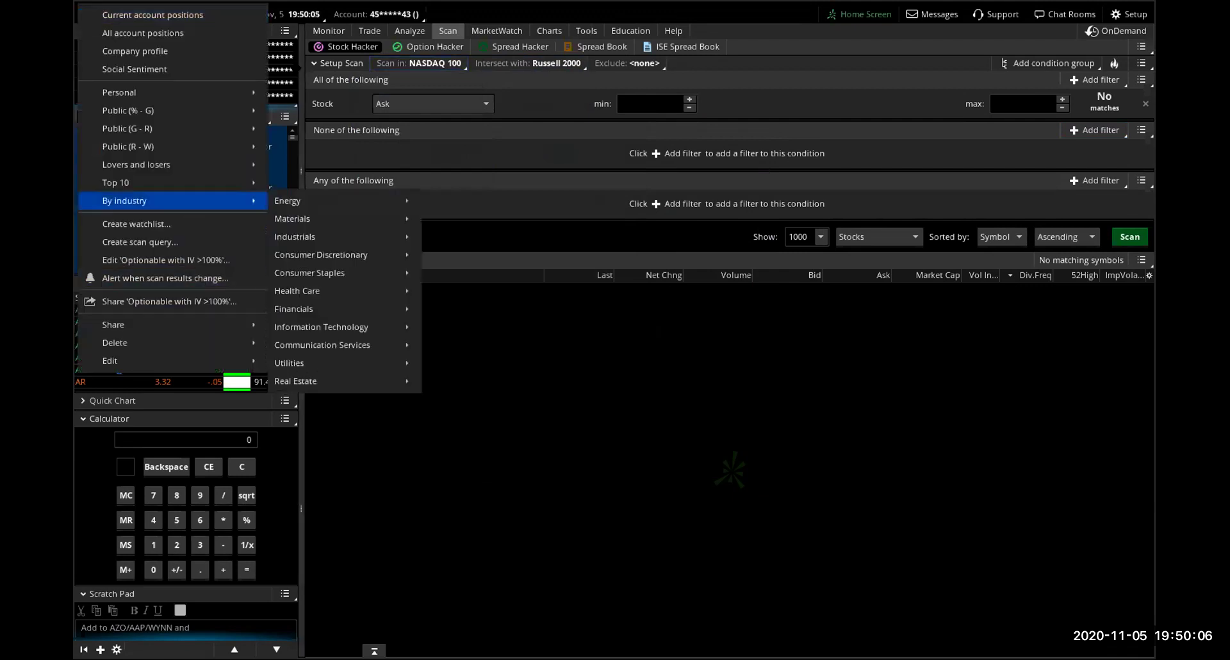
pyautogui.moveTo(246, 96)
pyautogui.press('Escape')
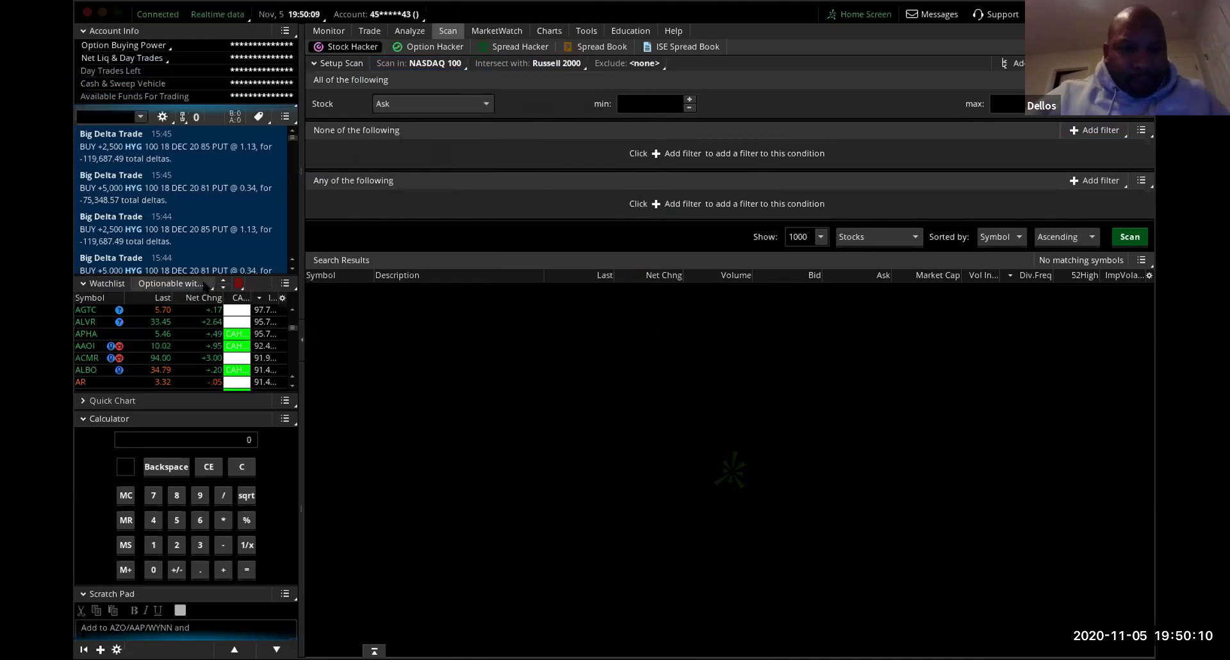
# Load the personal Nasdaq/Russell Intersection list into the watchlist and look through its symbols
pyautogui.click(186, 283)
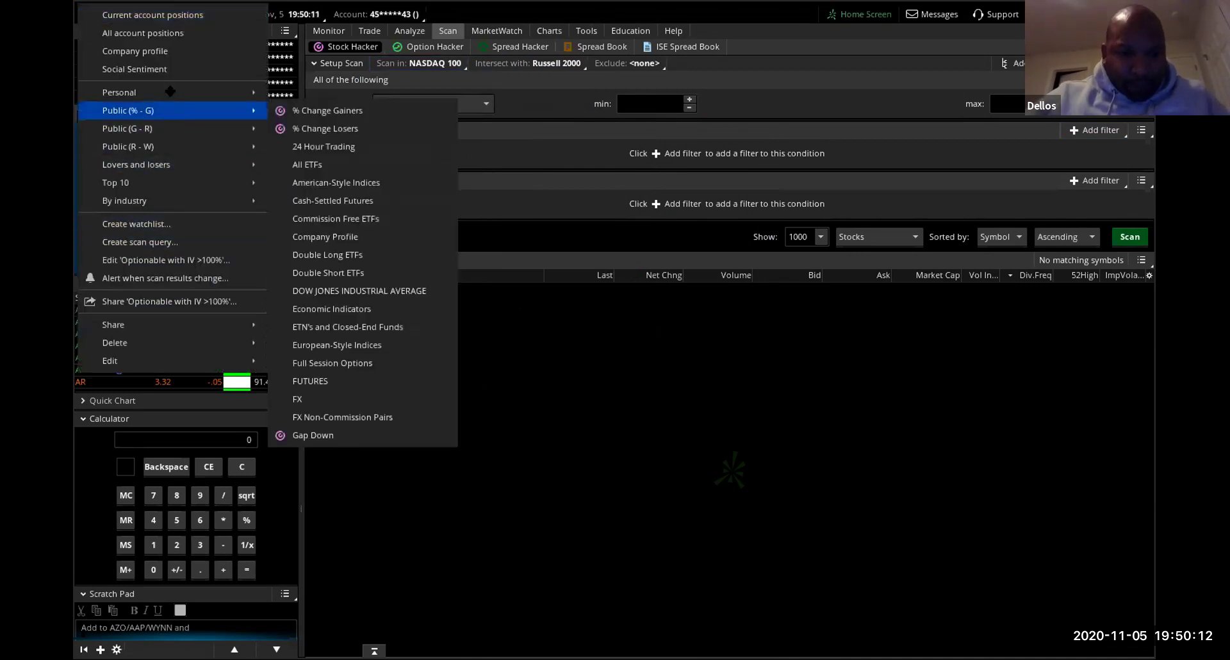
pyautogui.moveTo(244, 110)
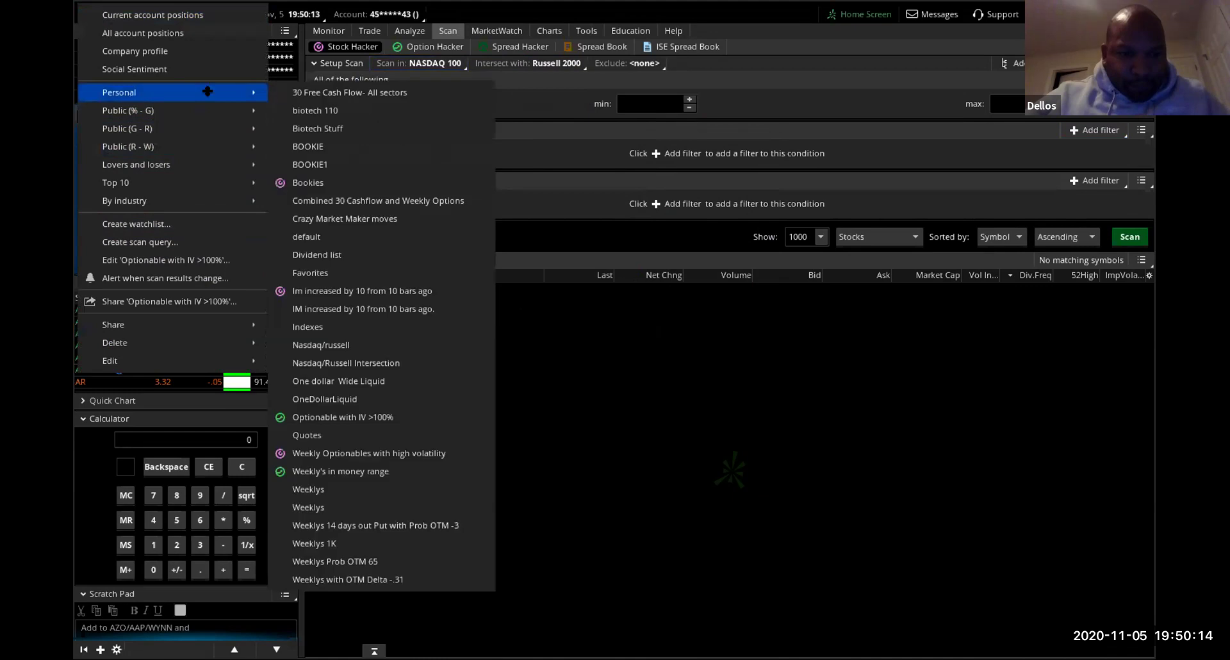
pyautogui.moveTo(219, 95)
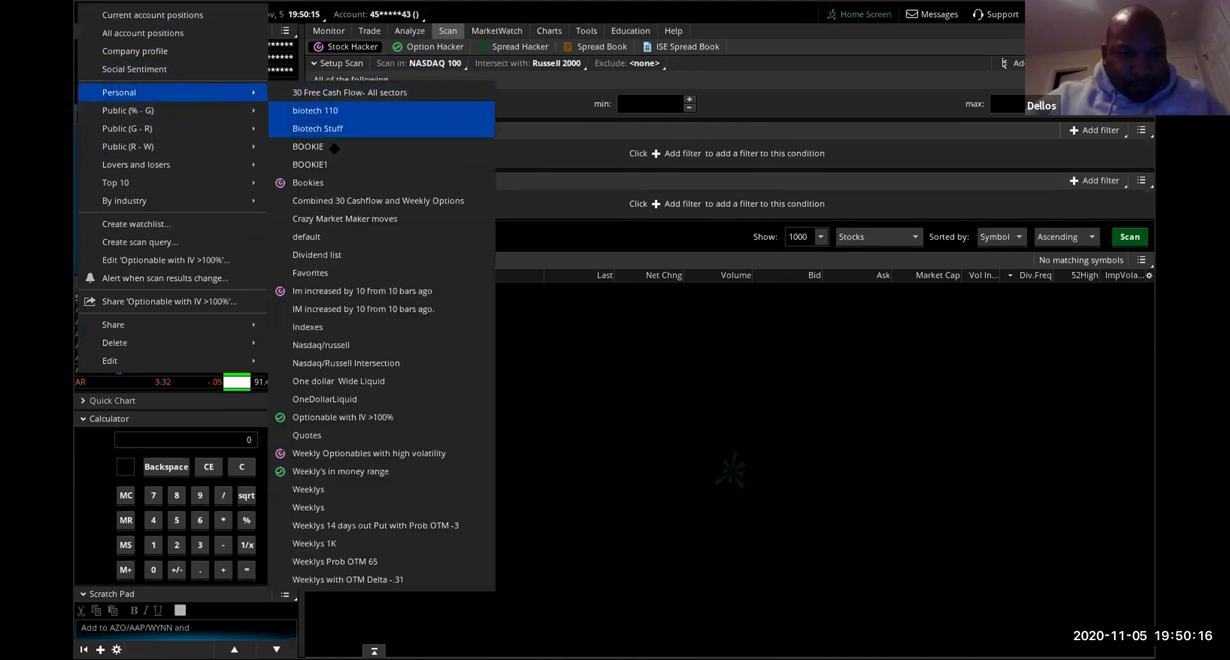
pyautogui.click(339, 364)
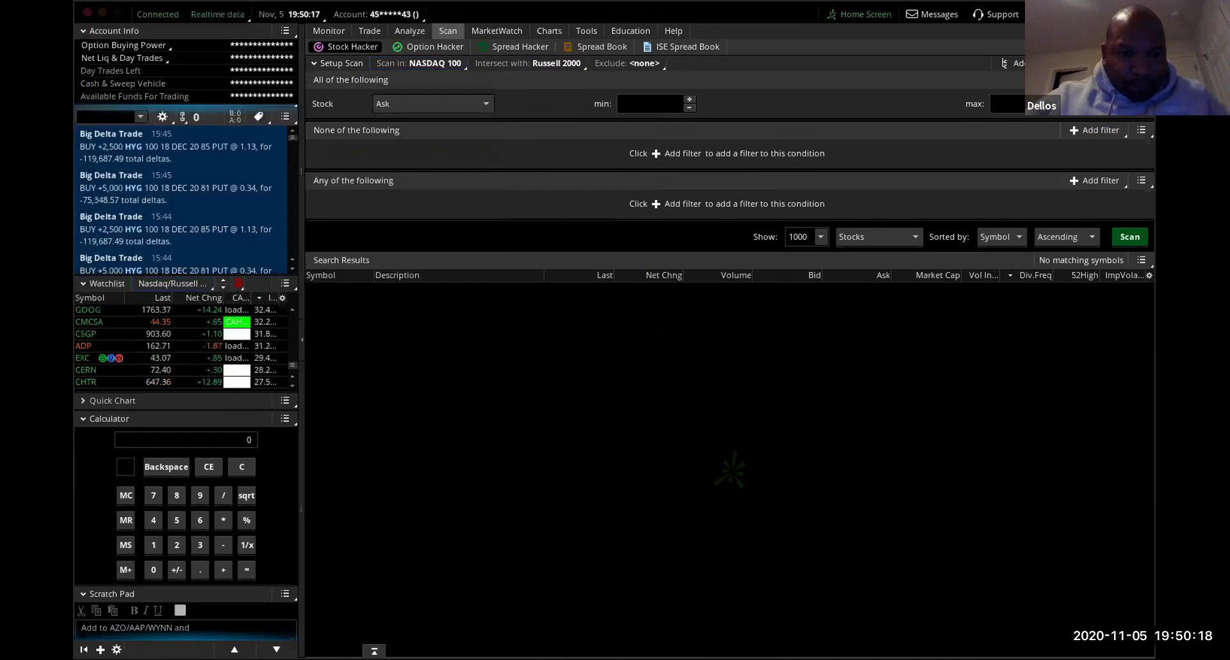
pyautogui.scroll(-2, 236, 337)
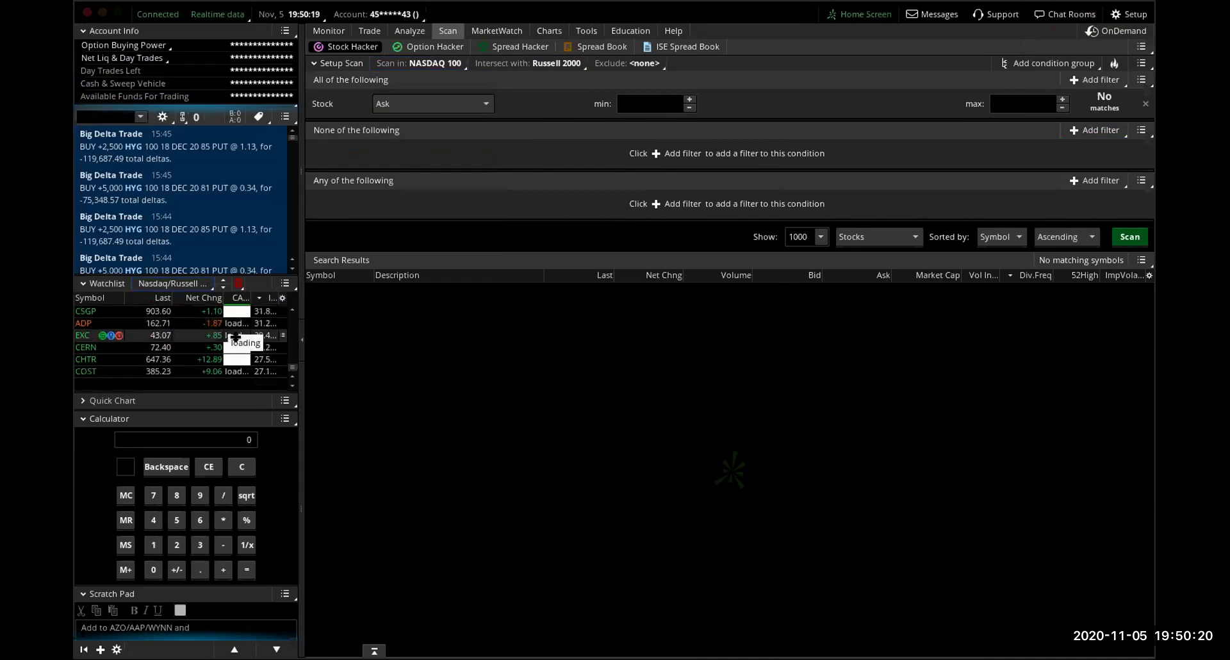
pyautogui.scroll(-5, 236, 336)
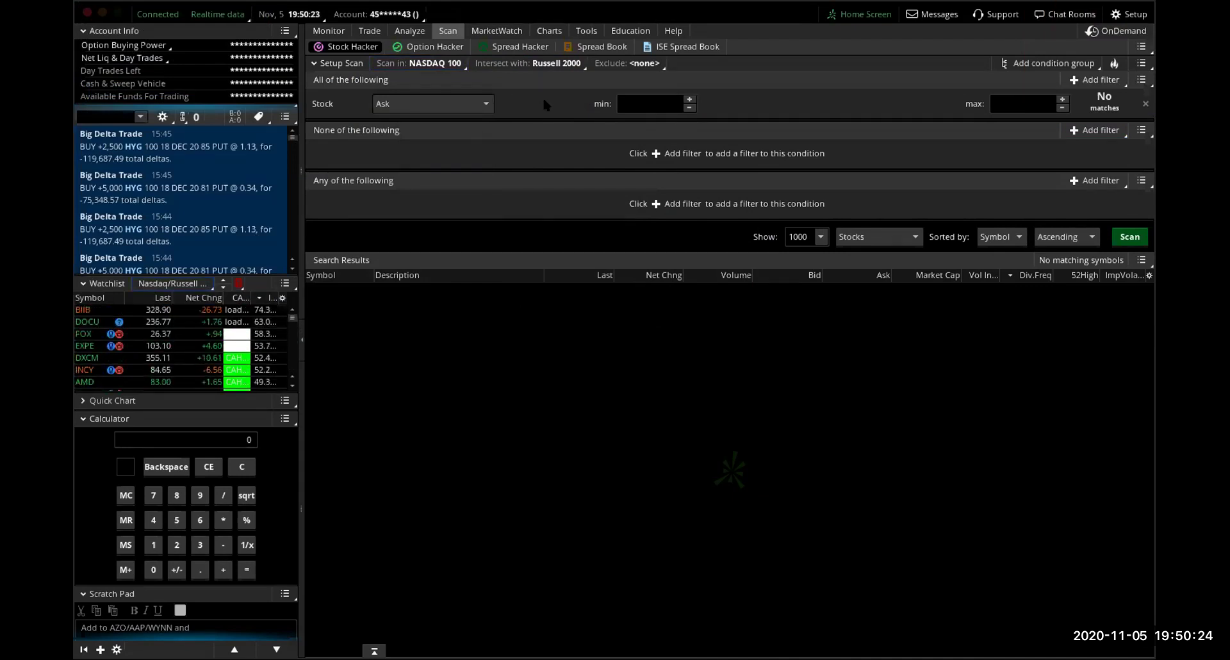
# Change the list to scan in to NASDAQ COMP, keeping the intersection with Russell 2000
pyautogui.click(449, 64)
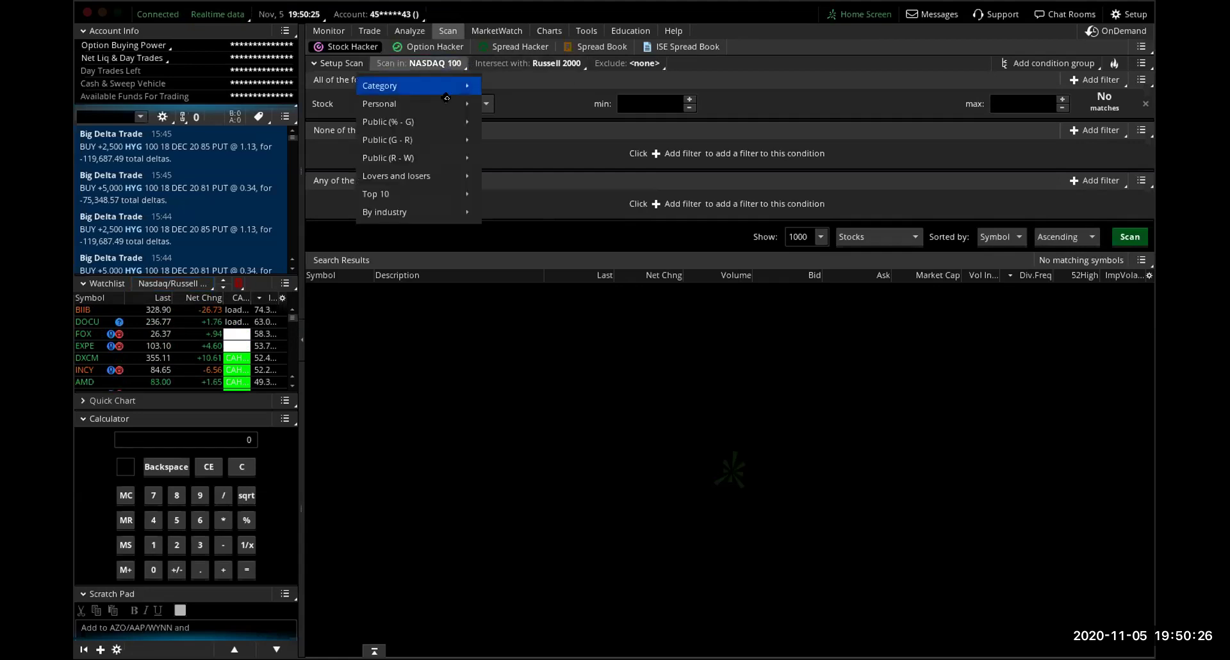
pyautogui.moveTo(437, 136)
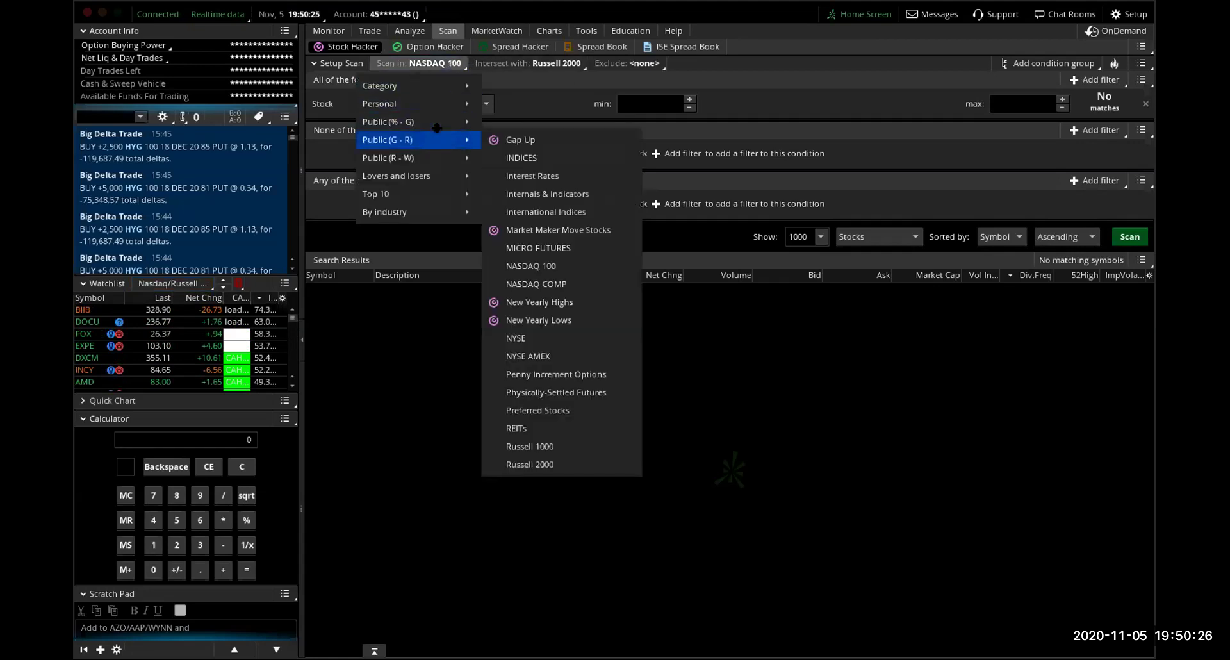
pyautogui.click(541, 284)
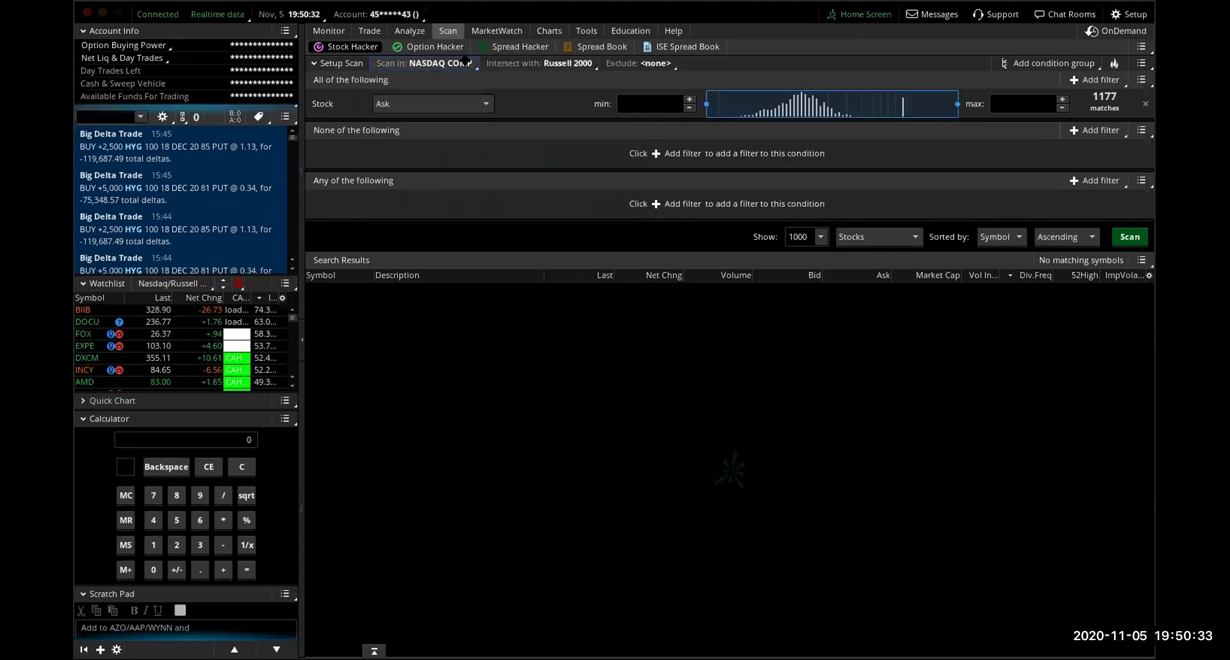
# Change the list the stock scan intersects with to NASDAQ COMP
pyautogui.click(567, 63)
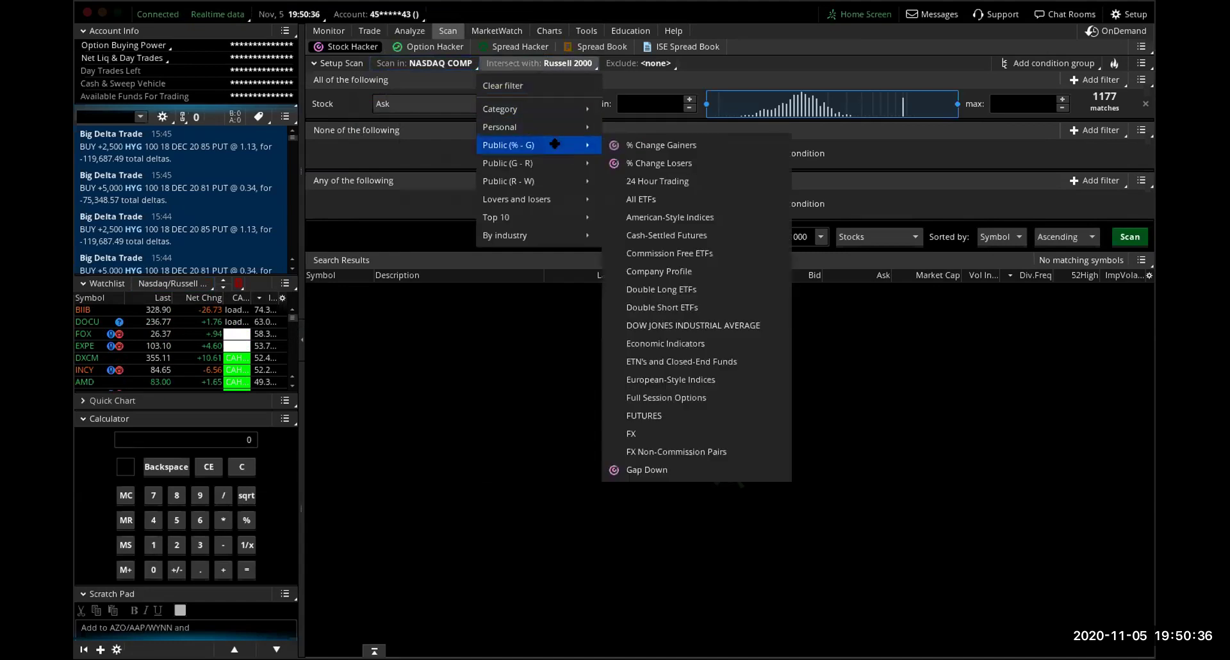
pyautogui.moveTo(532, 160)
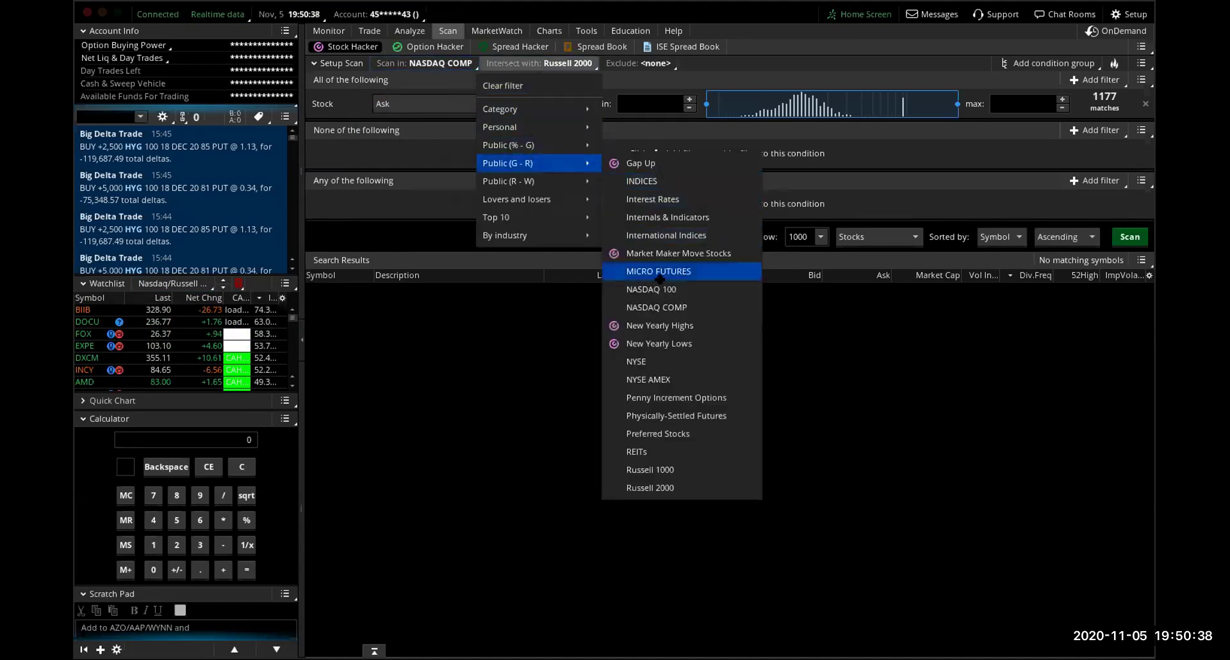
pyautogui.click(657, 307)
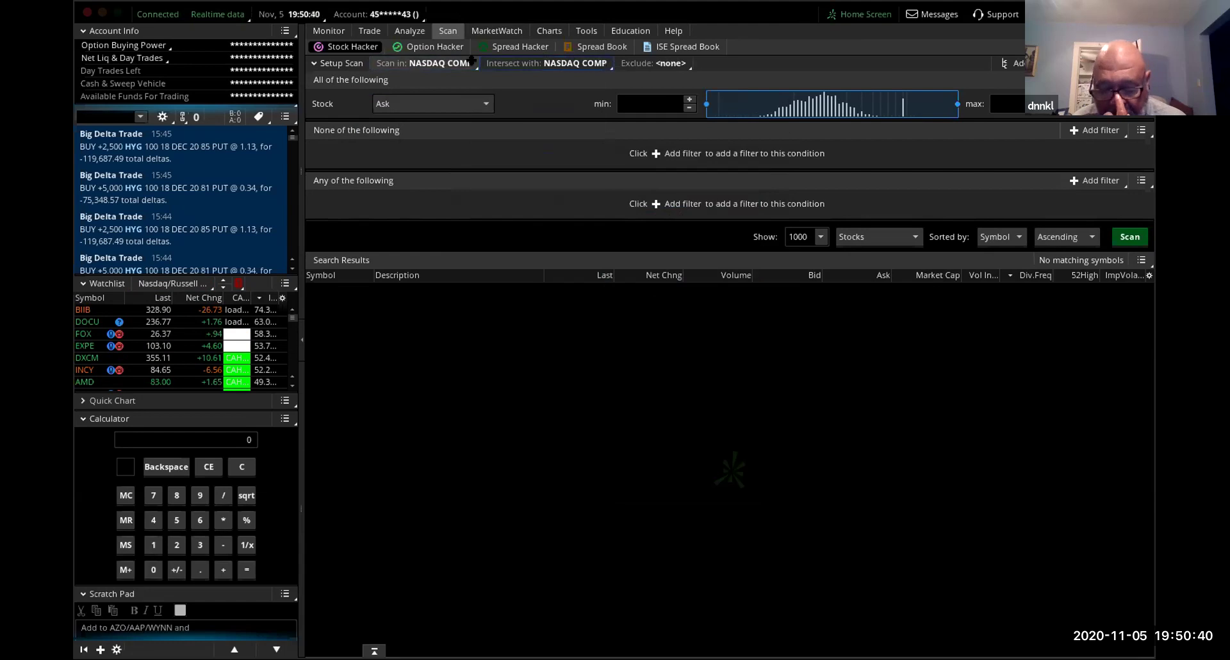
# Set the list to scan in to Russell 2000, intersecting with NASDAQ COMP
pyautogui.click(446, 64)
pyautogui.moveTo(420, 140)
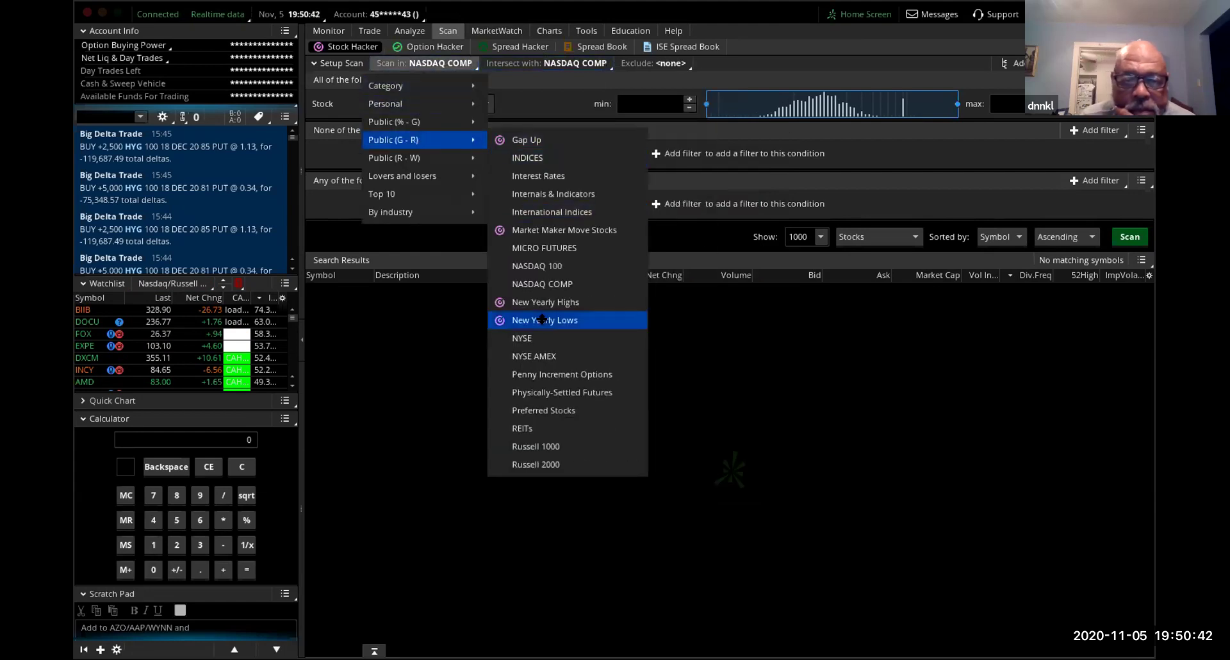
pyautogui.click(536, 463)
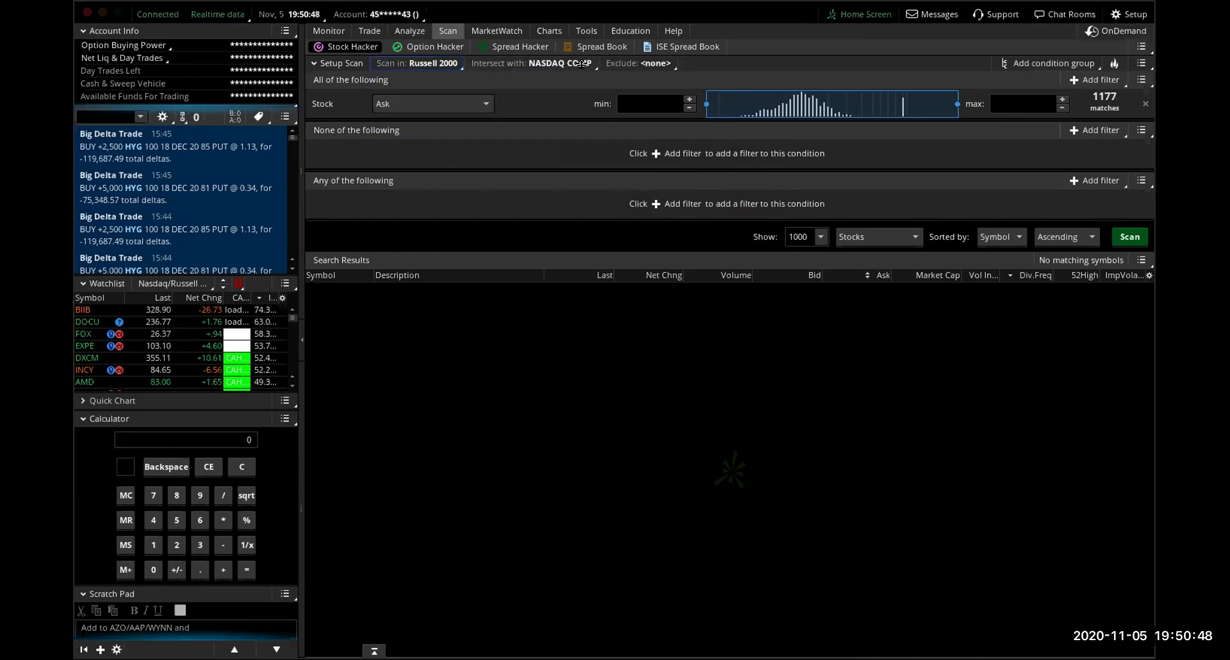
# Try Russell 1000 as the list to scan in against NASDAQ COMP
pyautogui.click(442, 63)
pyautogui.moveTo(448, 140)
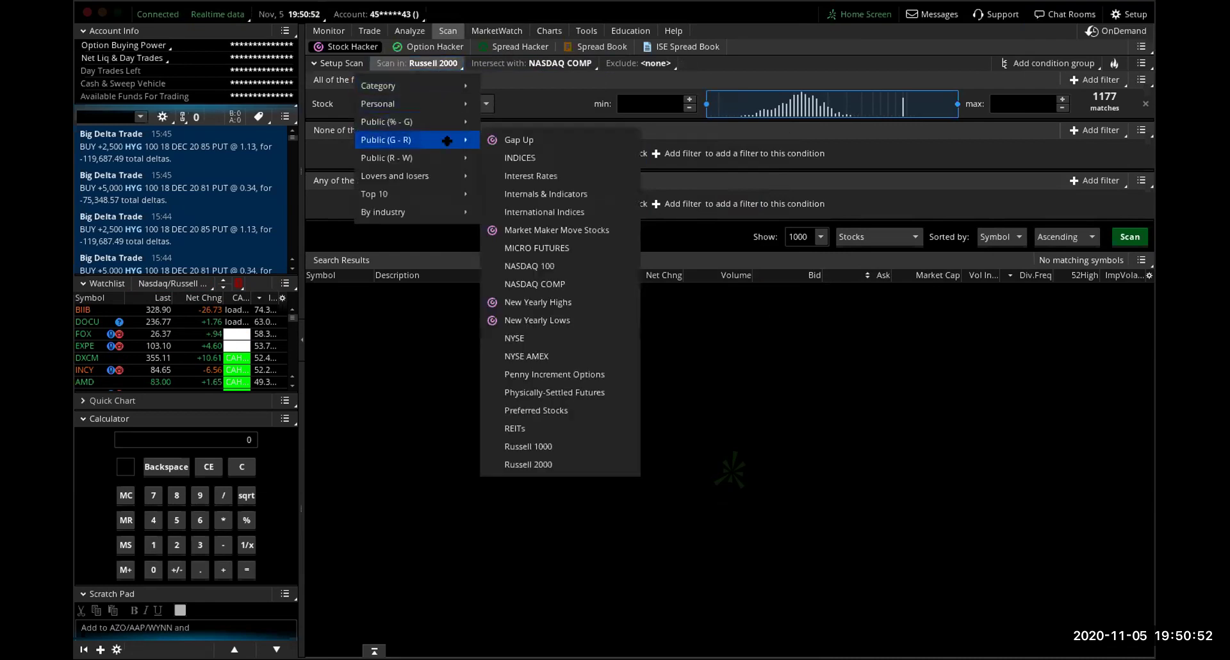
pyautogui.click(554, 445)
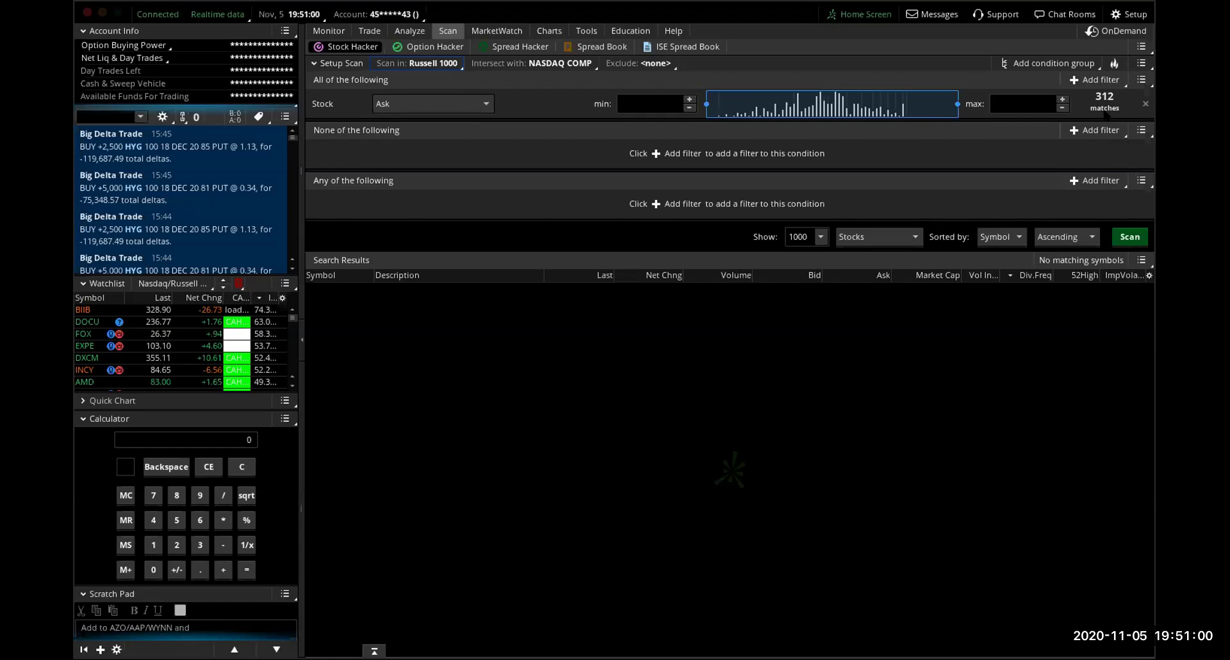
# Switch the list to scan in back to Russell 2000 and run the stock scan
pyautogui.click(454, 62)
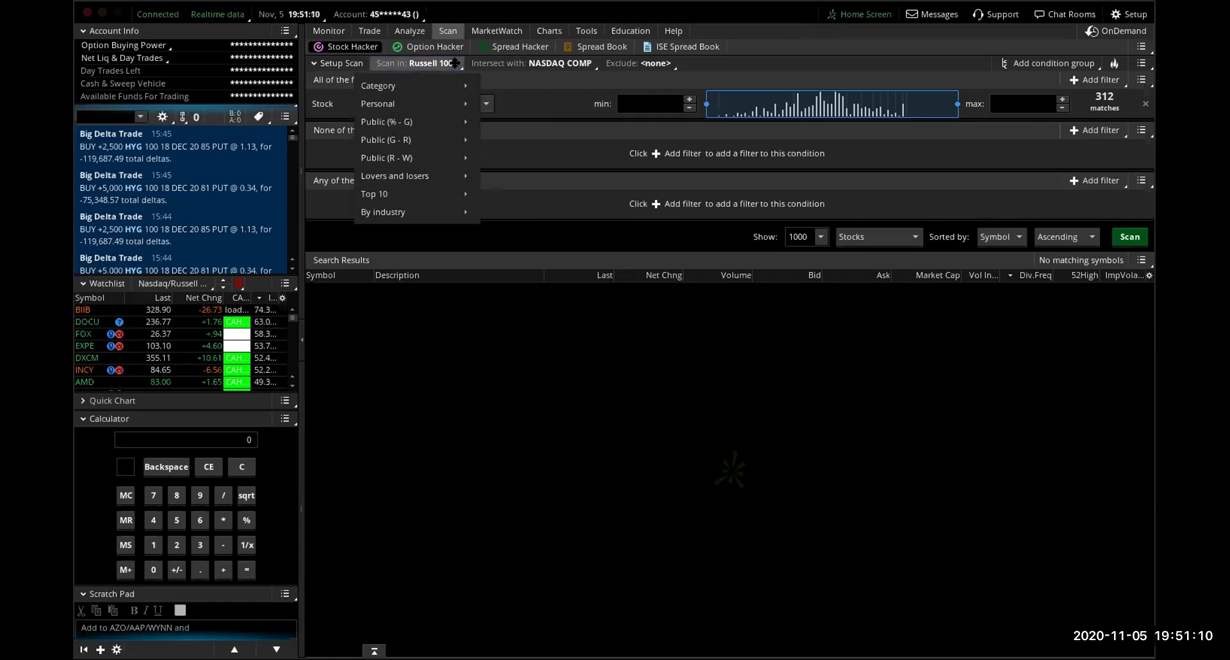
pyautogui.click(454, 62)
pyautogui.click(454, 62)
pyautogui.moveTo(438, 158)
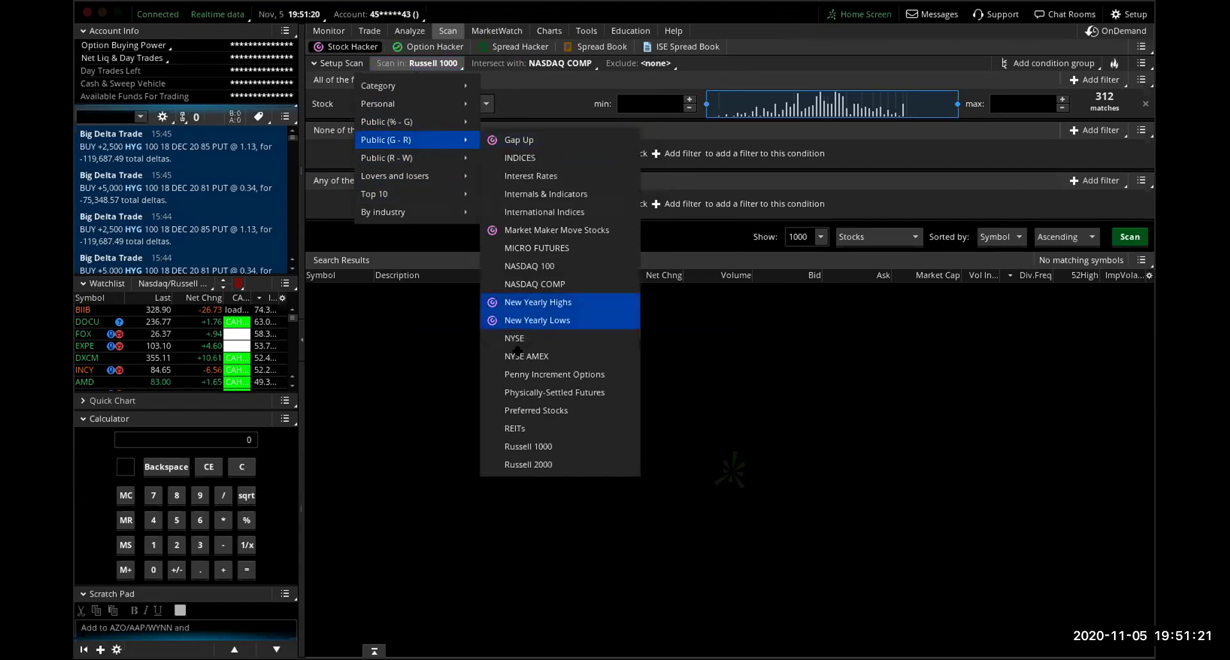
pyautogui.click(528, 464)
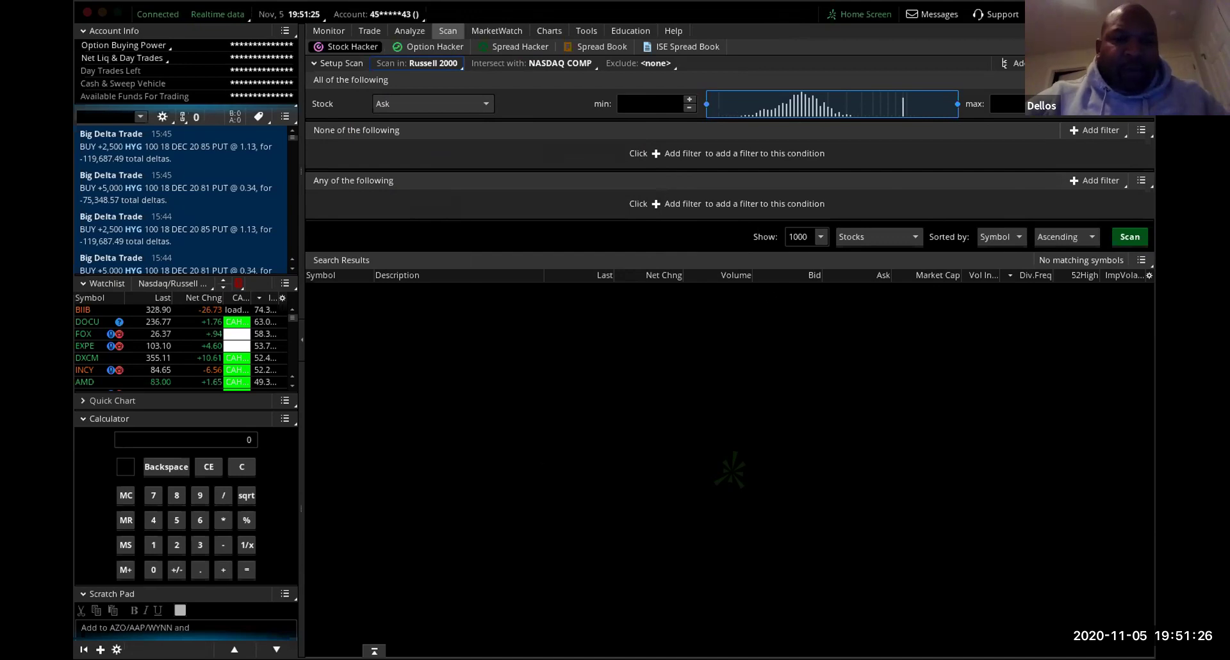
pyautogui.click(1129, 237)
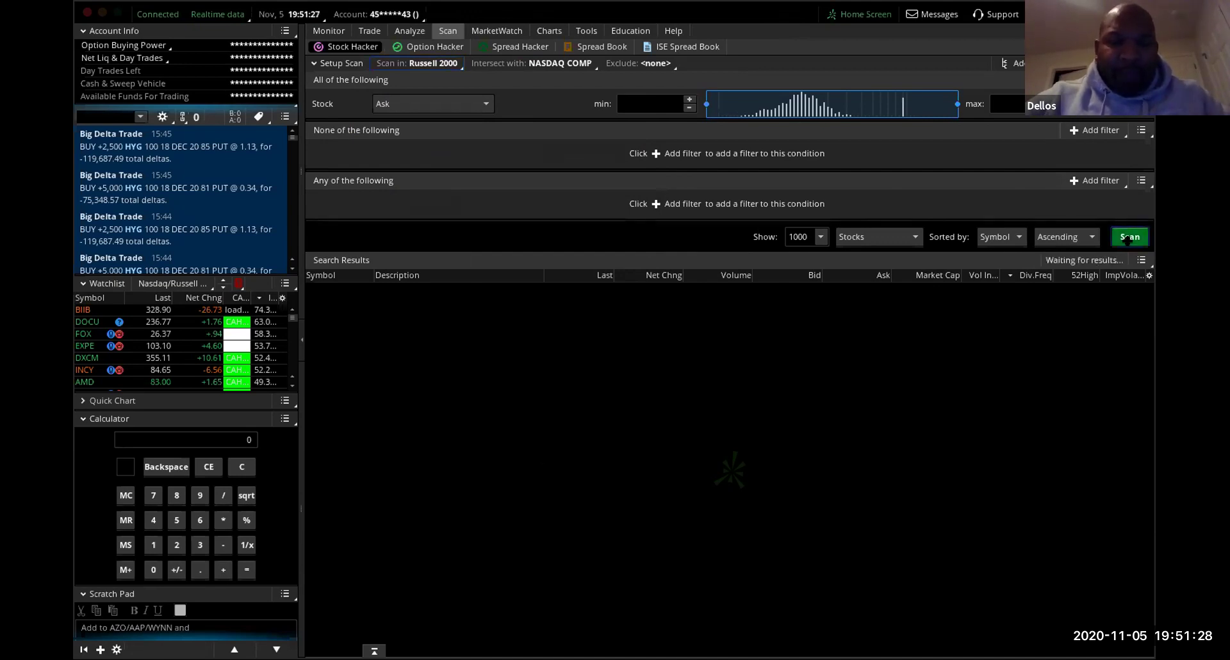